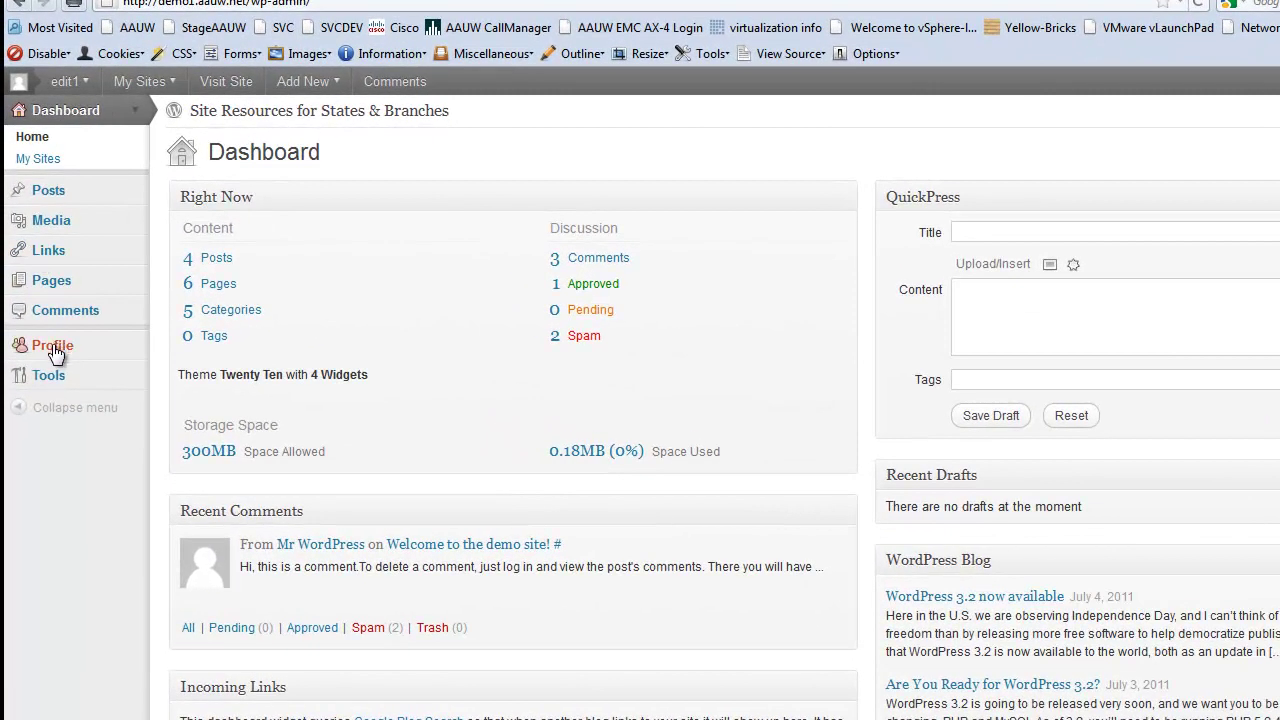
# Step: Open the About Us page editor and review its about-us permalink, leaving the slug unchanged
pyautogui.click(51, 281)
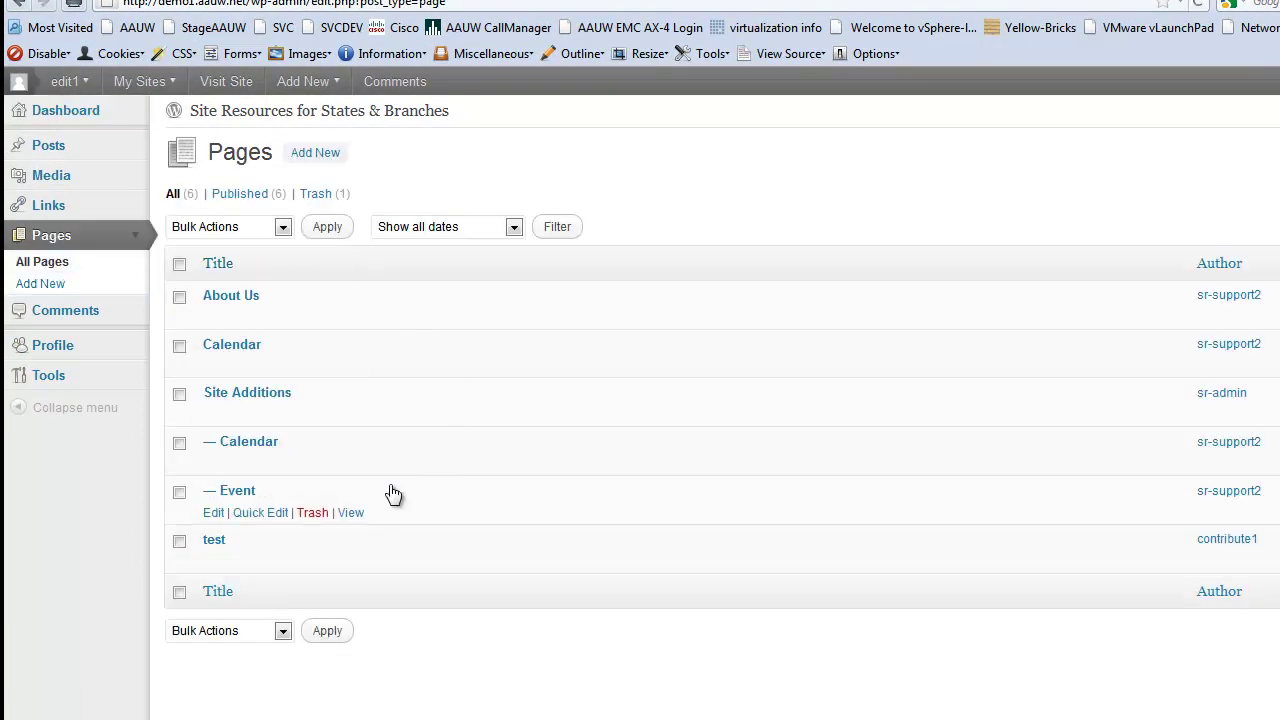
pyautogui.click(229, 298)
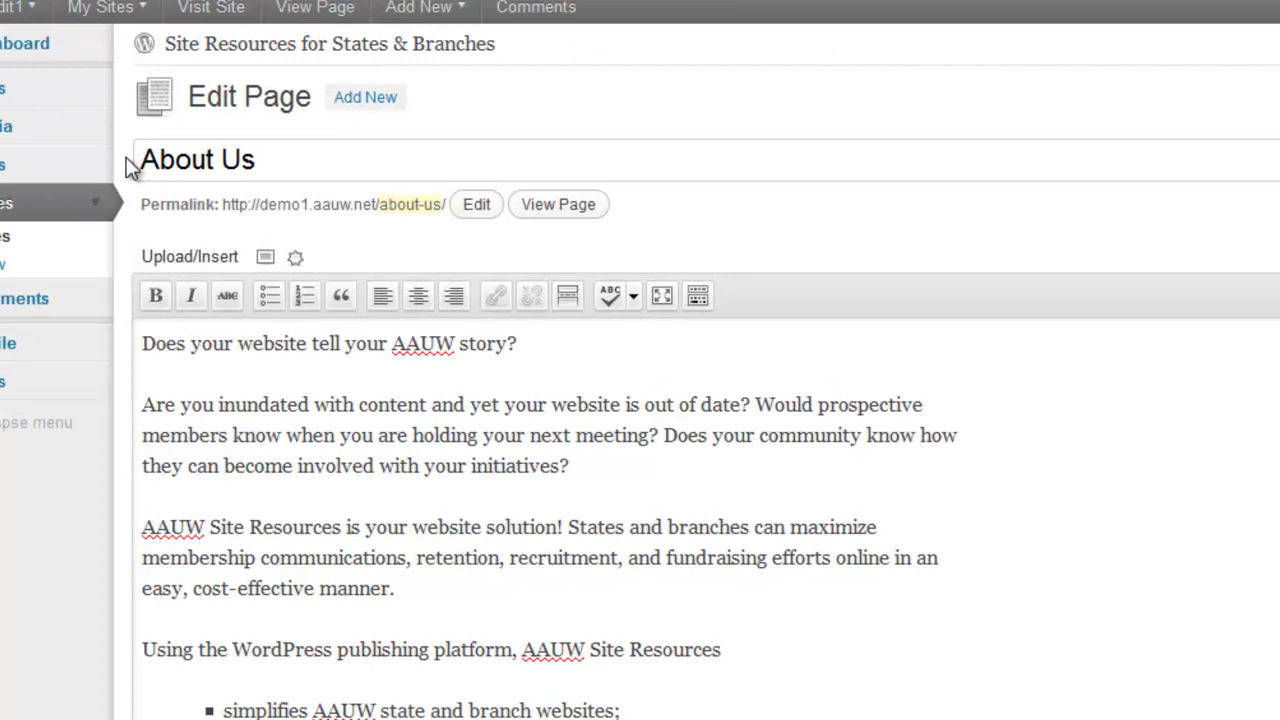
pyautogui.moveTo(107, 106); pyautogui.dragTo(315, 113)
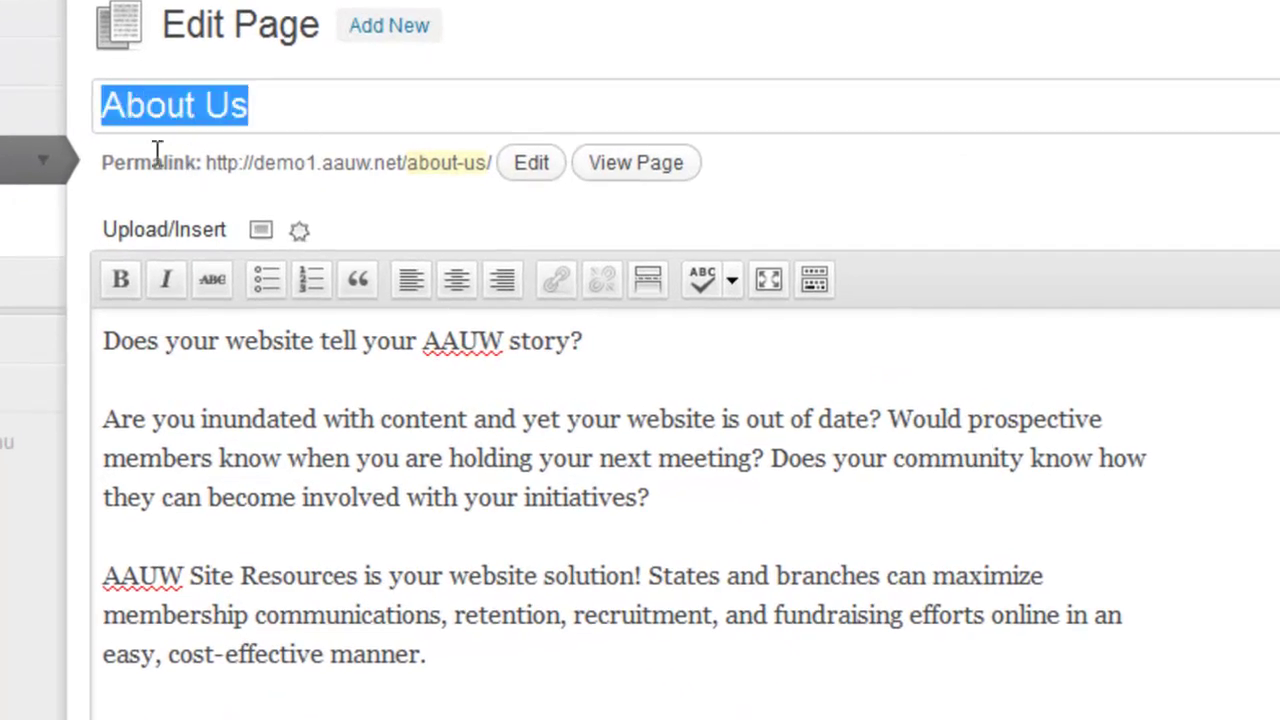
pyautogui.moveTo(112, 164)
pyautogui.mouseDown()
pyautogui.moveTo(206, 166)
pyautogui.moveTo(113, 165)
pyautogui.mouseUp()
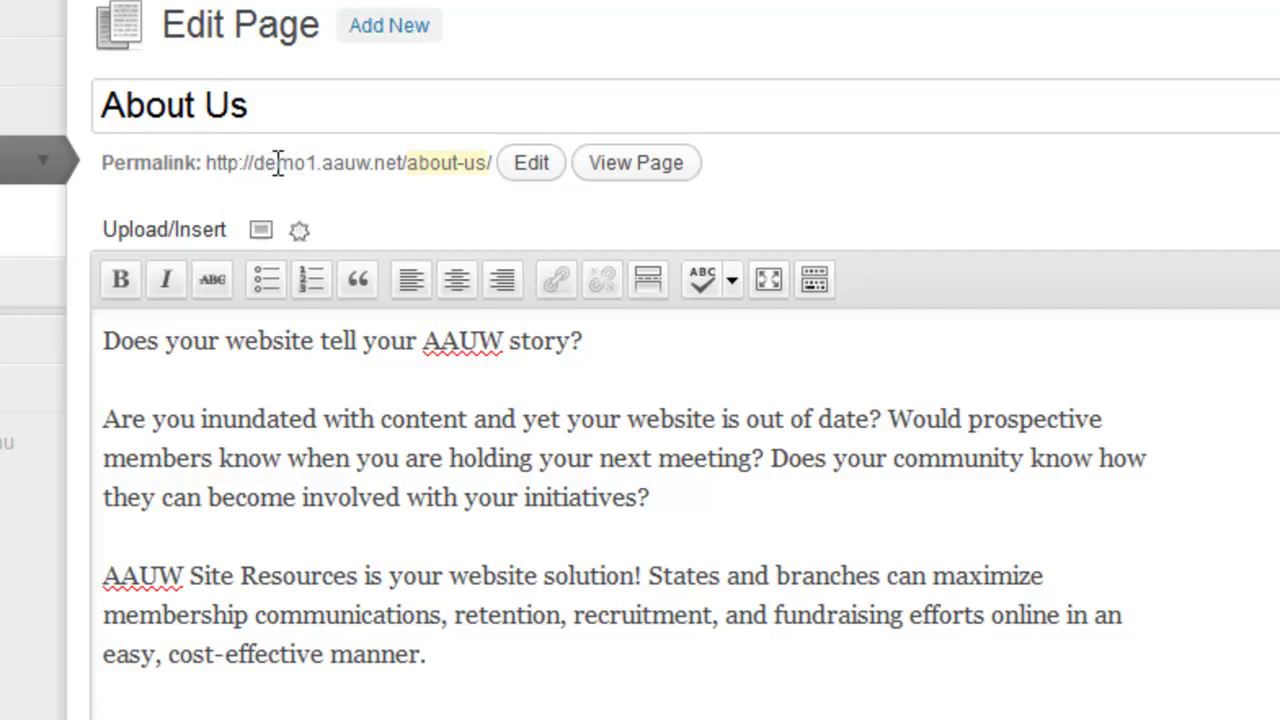
pyautogui.moveTo(276, 163); pyautogui.dragTo(388, 165)
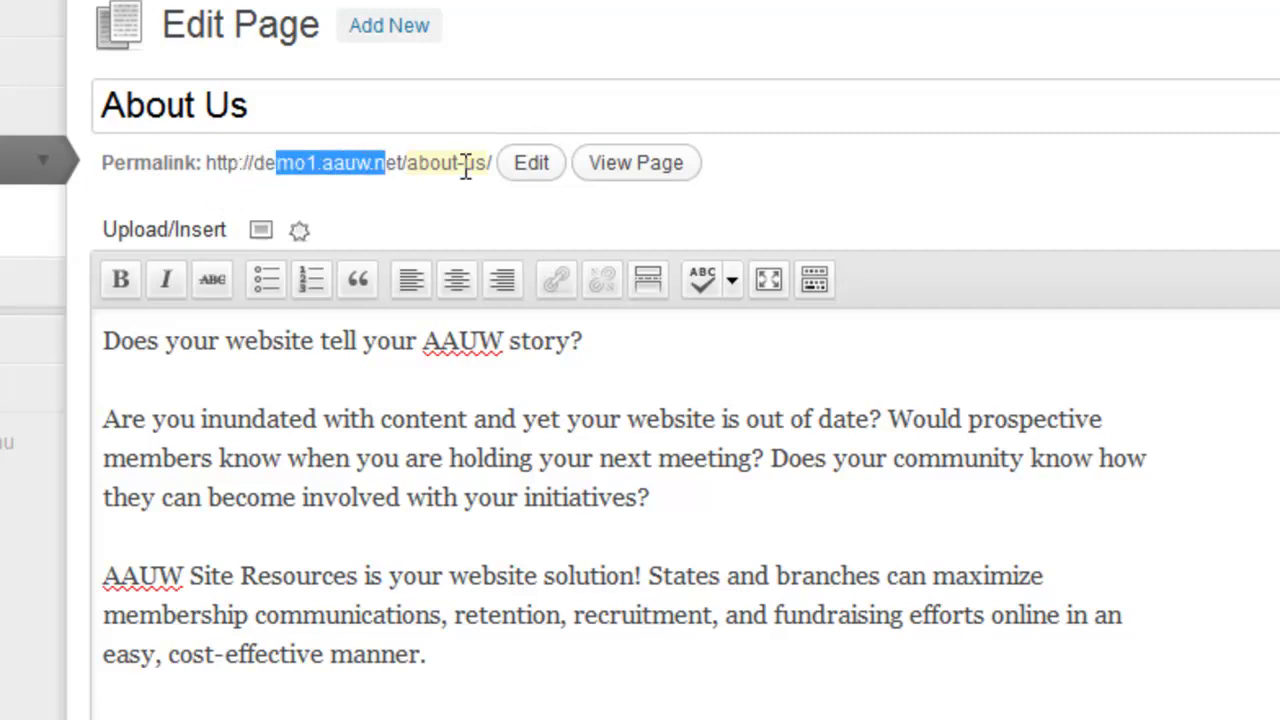
pyautogui.moveTo(484, 165); pyautogui.dragTo(415, 172)
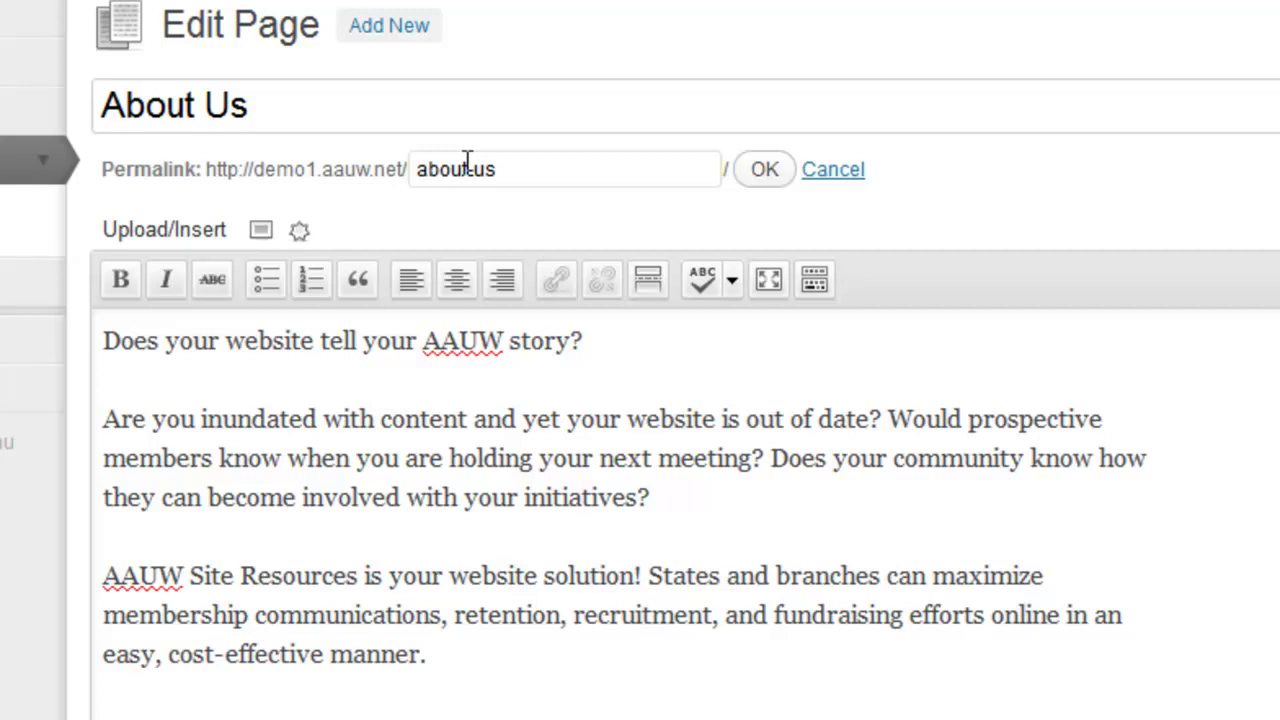
pyautogui.click(833, 170)
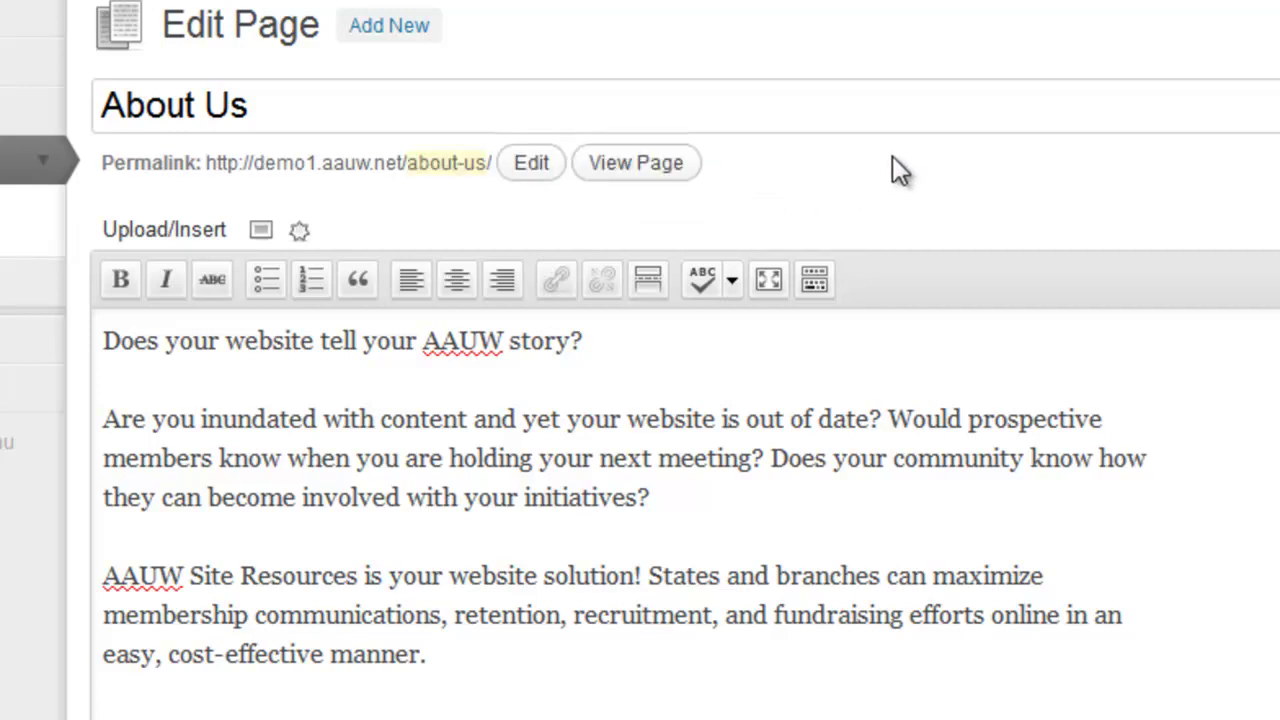
# Step: Replace the About Us permalink slug about-us with aauw-about
pyautogui.click(531, 163)
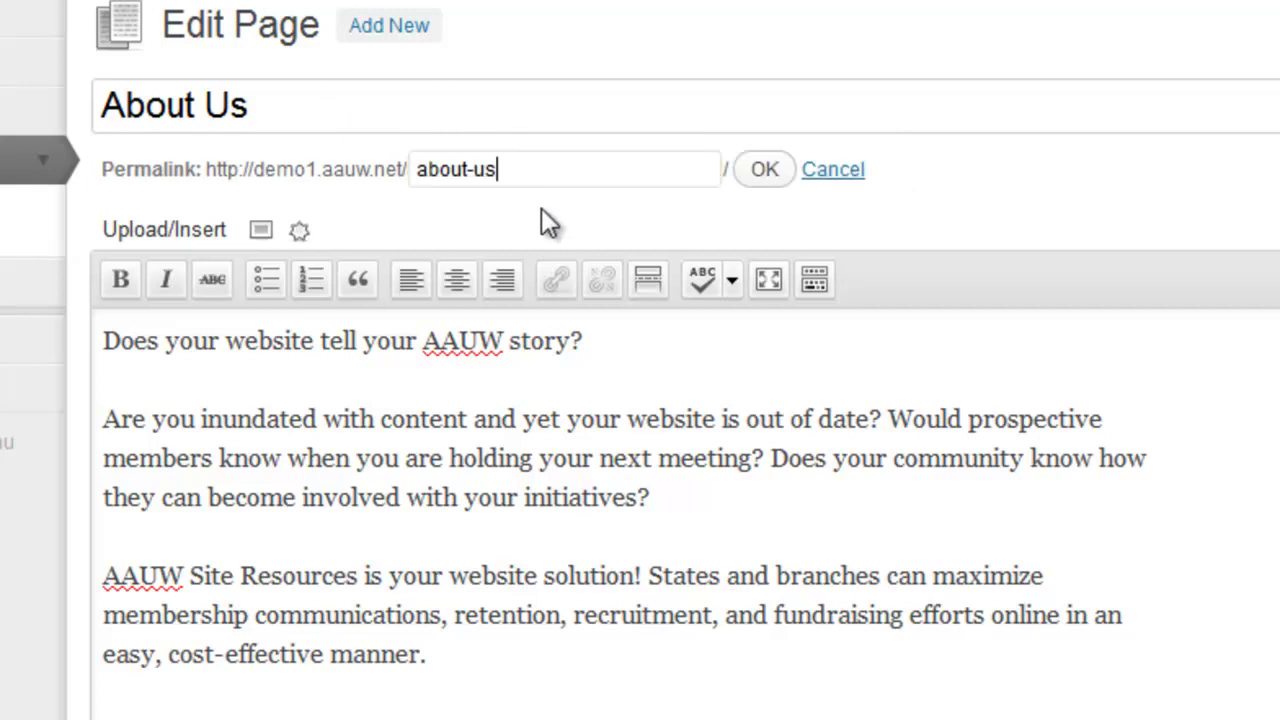
pyautogui.moveTo(537, 171); pyautogui.dragTo(414, 170)
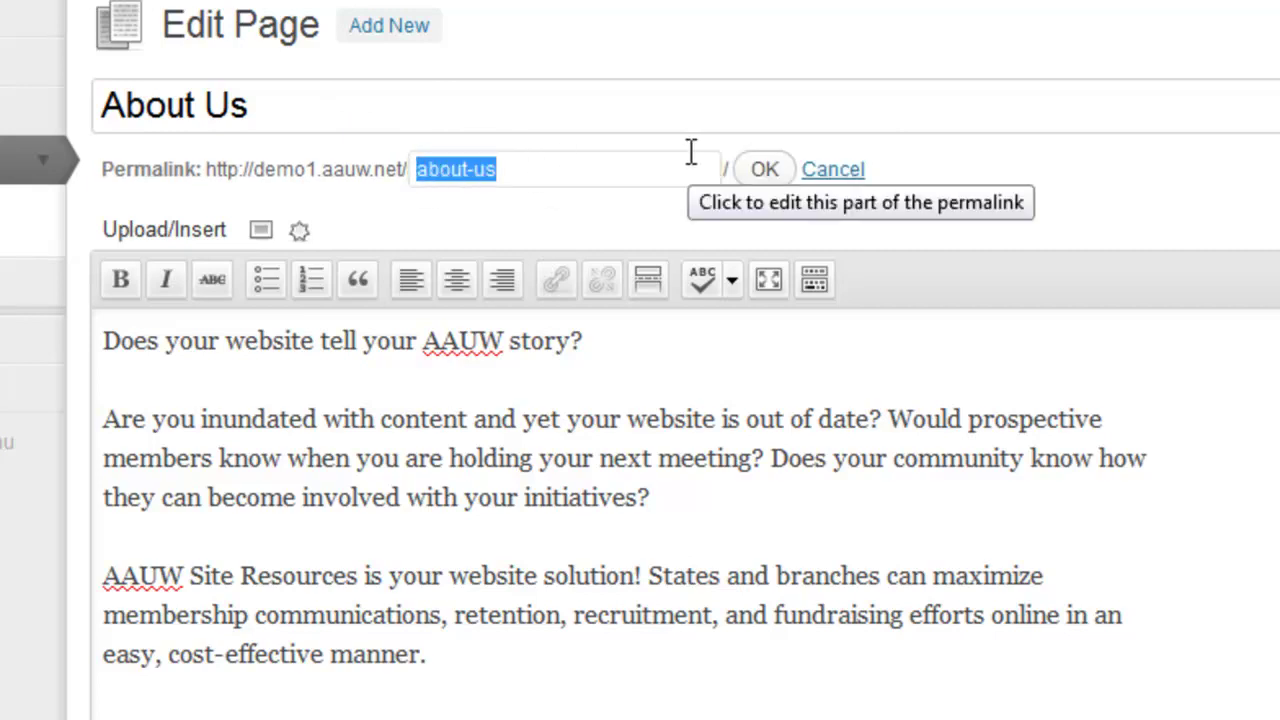
pyautogui.write('AAUW')
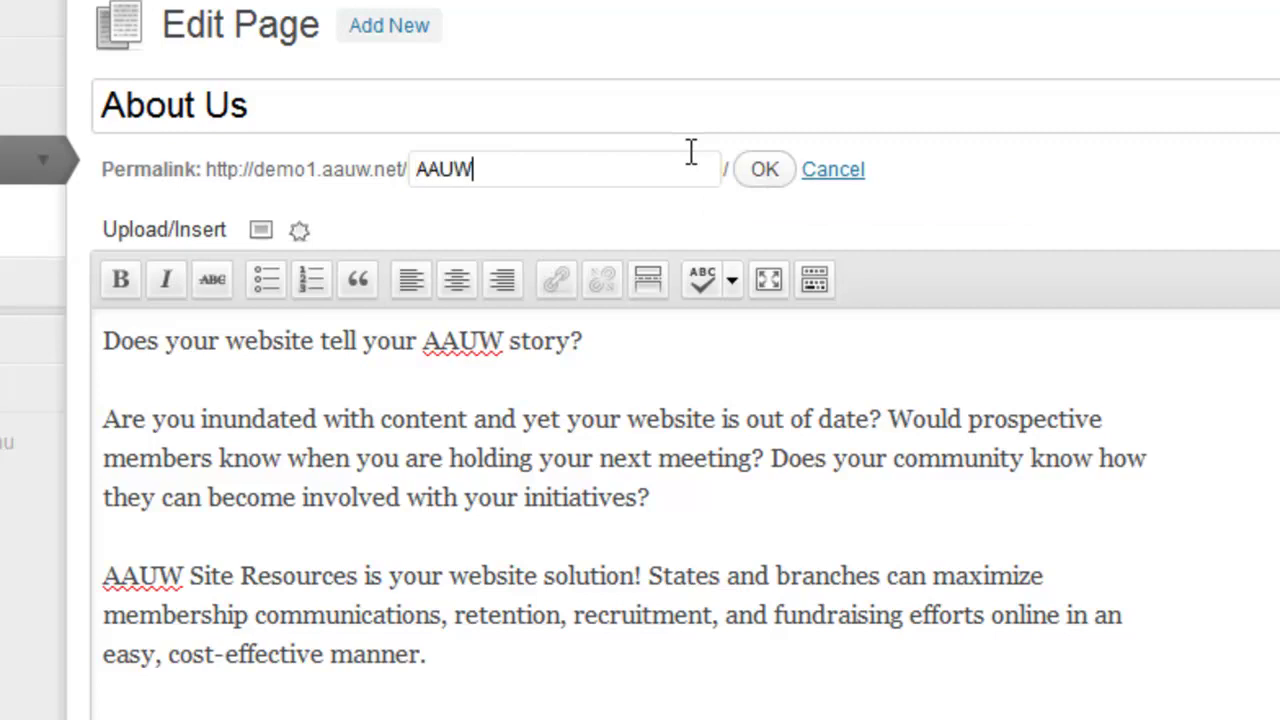
pyautogui.write('-A')
pyautogui.press('BackSpace')
pyautogui.press('BackSpace')
pyautogui.press('BackSpace')
pyautogui.press('BackSpace')
pyautogui.press('BackSpace')
pyautogui.write('aauw about')
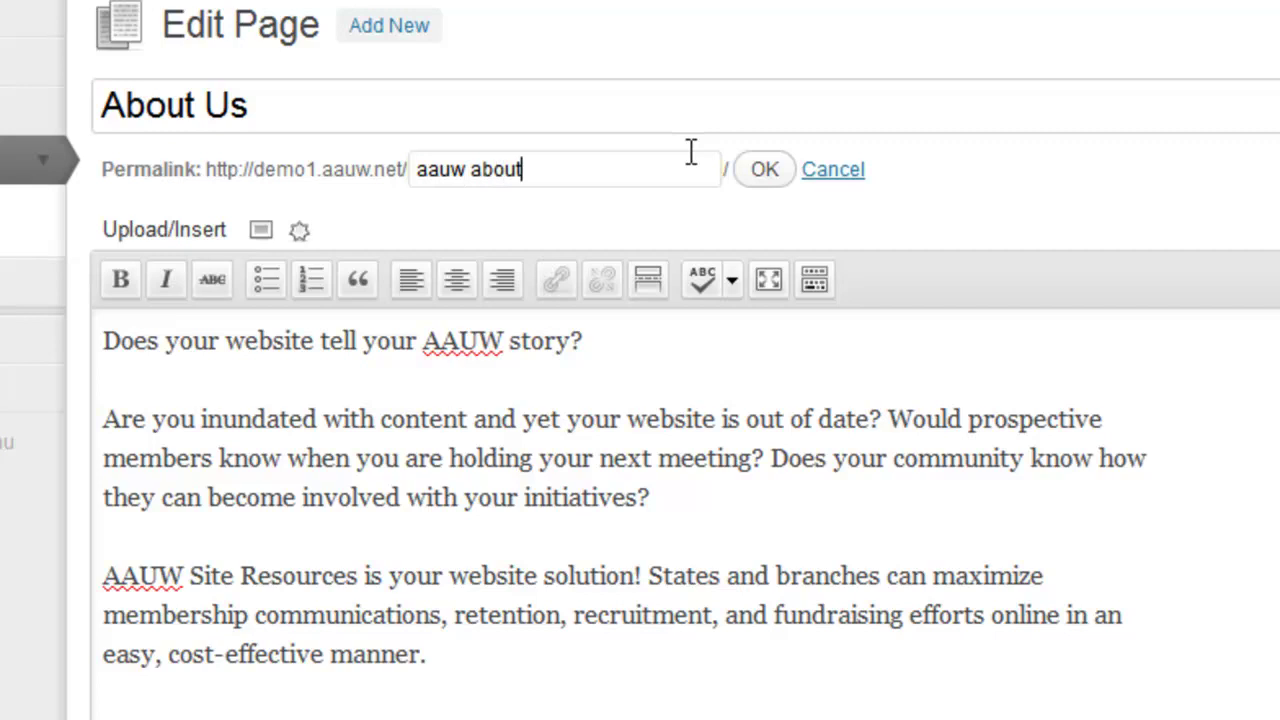
pyautogui.press('Left')
pyautogui.press('Left')
pyautogui.press('Left')
pyautogui.press('Left')
pyautogui.press('Left')
pyautogui.press('BackSpace')
pyautogui.write('-')
pyautogui.click(766, 170)
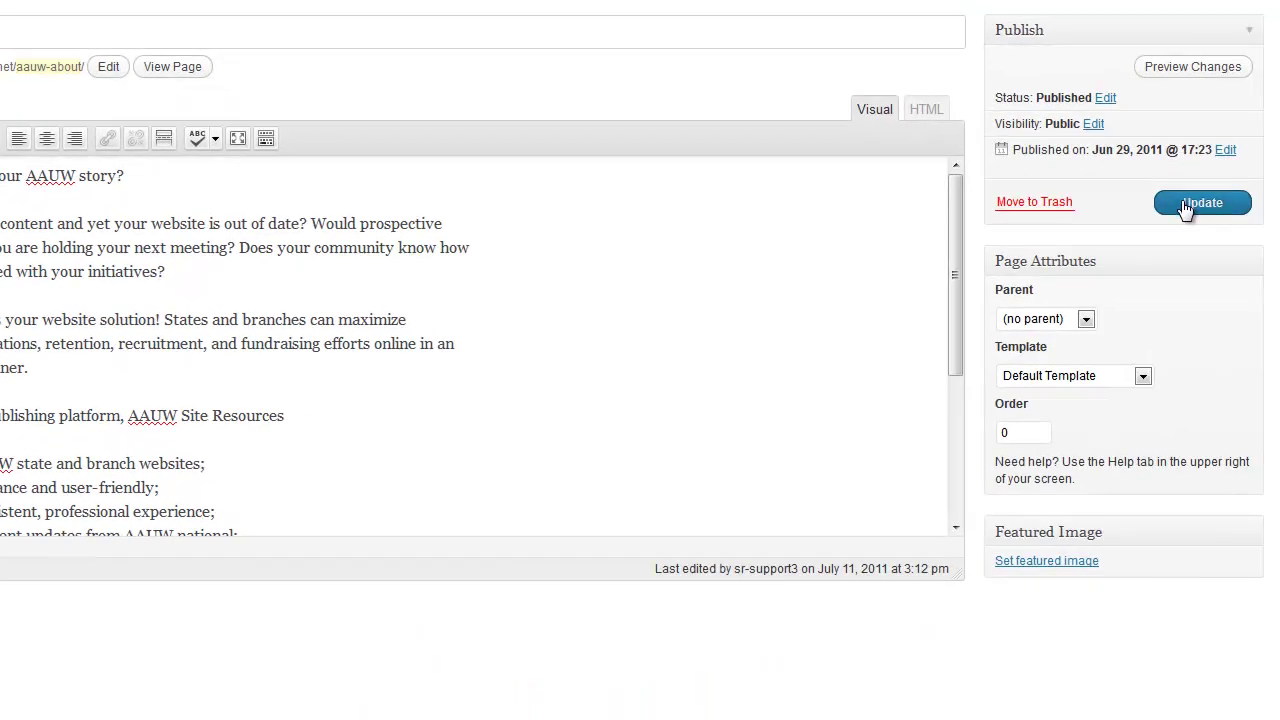
# Step: Update the About Us page, confirm its live URL ends in aauw-about, and return to editing
pyautogui.click(1185, 204)
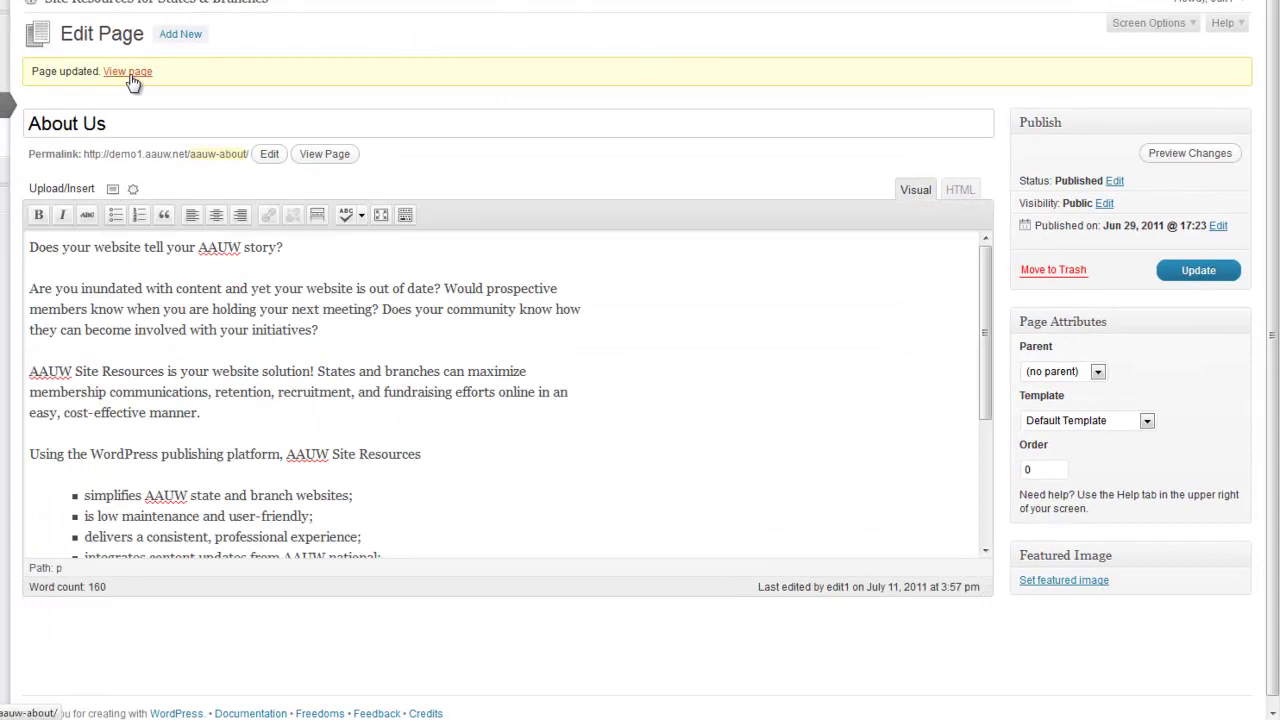
pyautogui.click(128, 73)
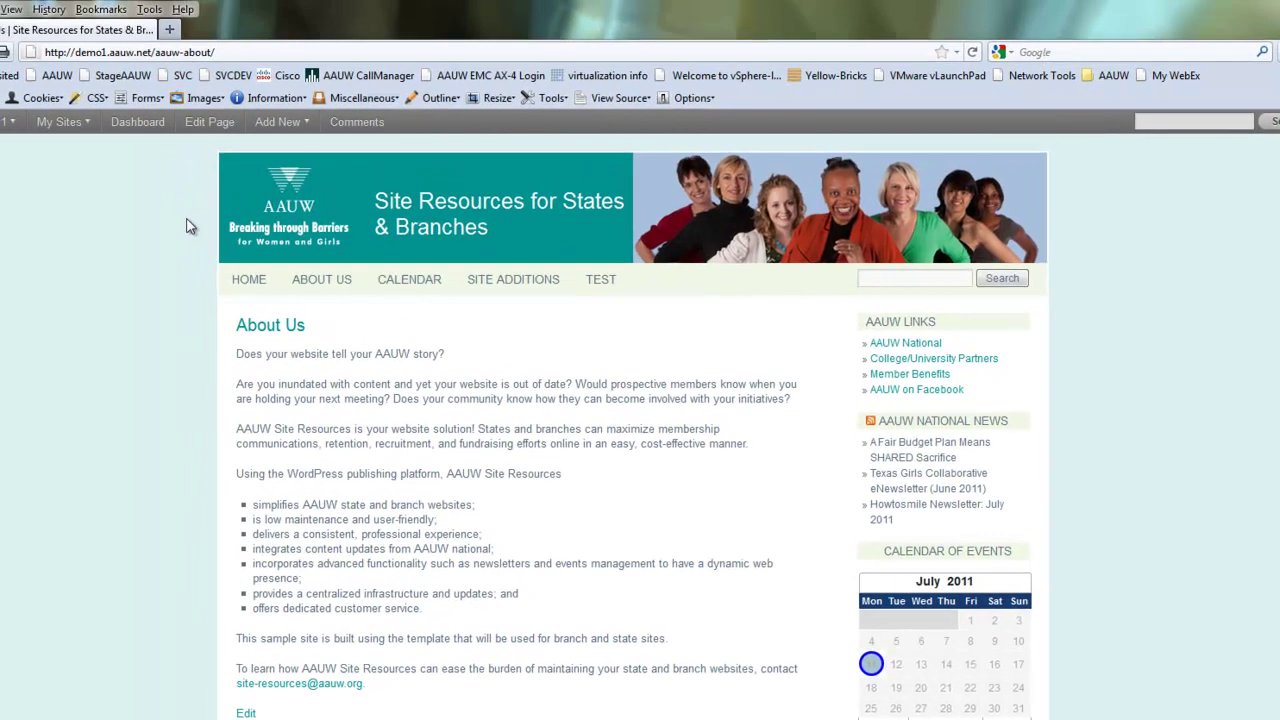
pyautogui.moveTo(240, 50); pyautogui.dragTo(158, 50)
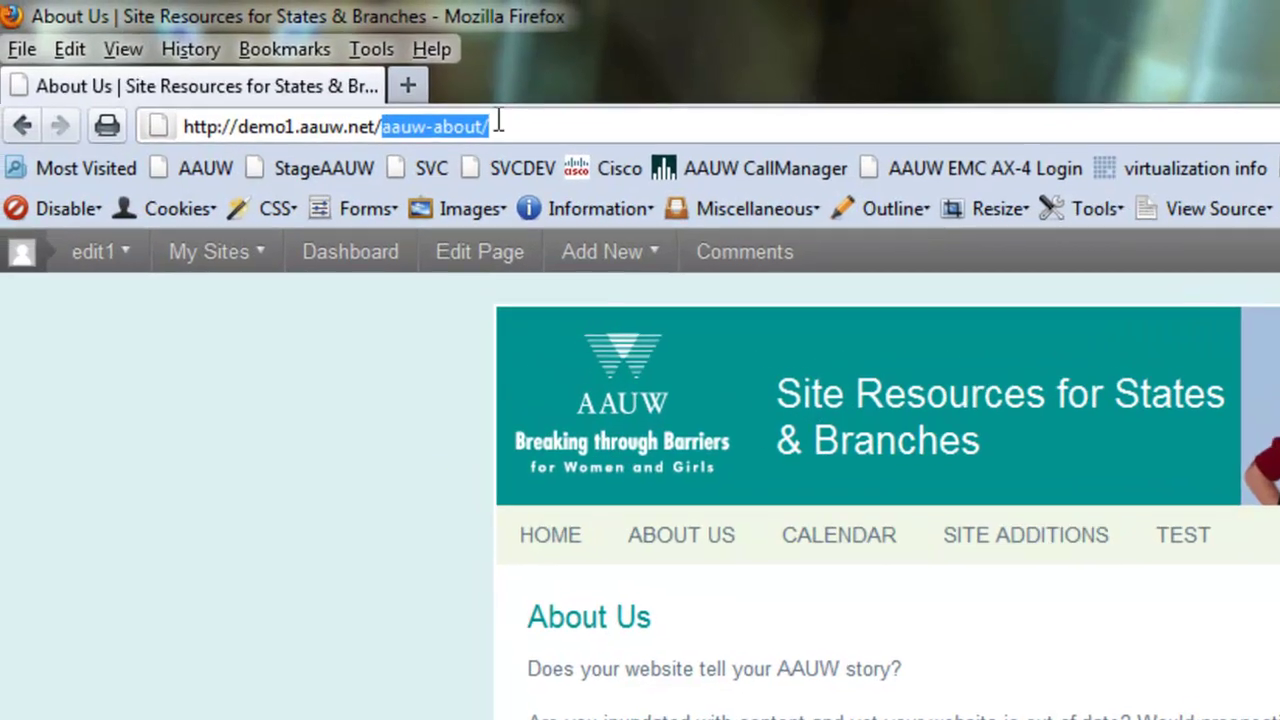
pyautogui.click(24, 130)
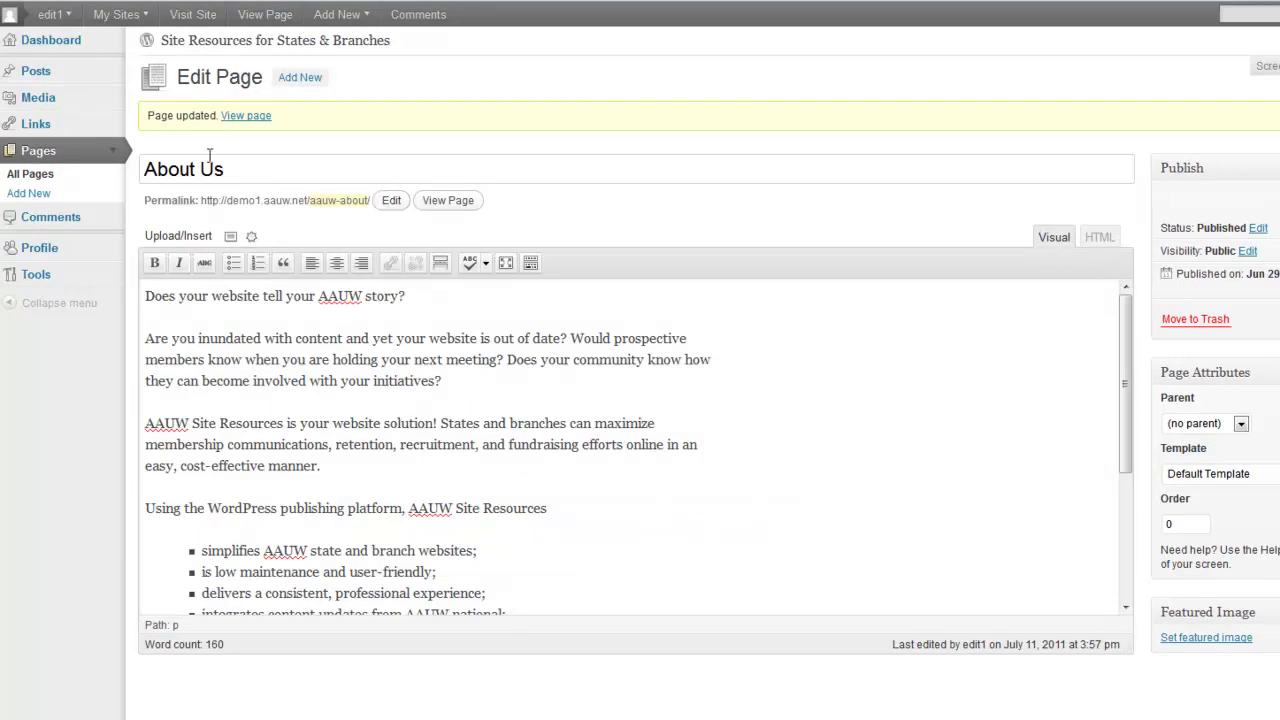
# Step: Add a new page titled 'My new page' and let a draft save with slug my-new-page
pyautogui.click(38, 195)
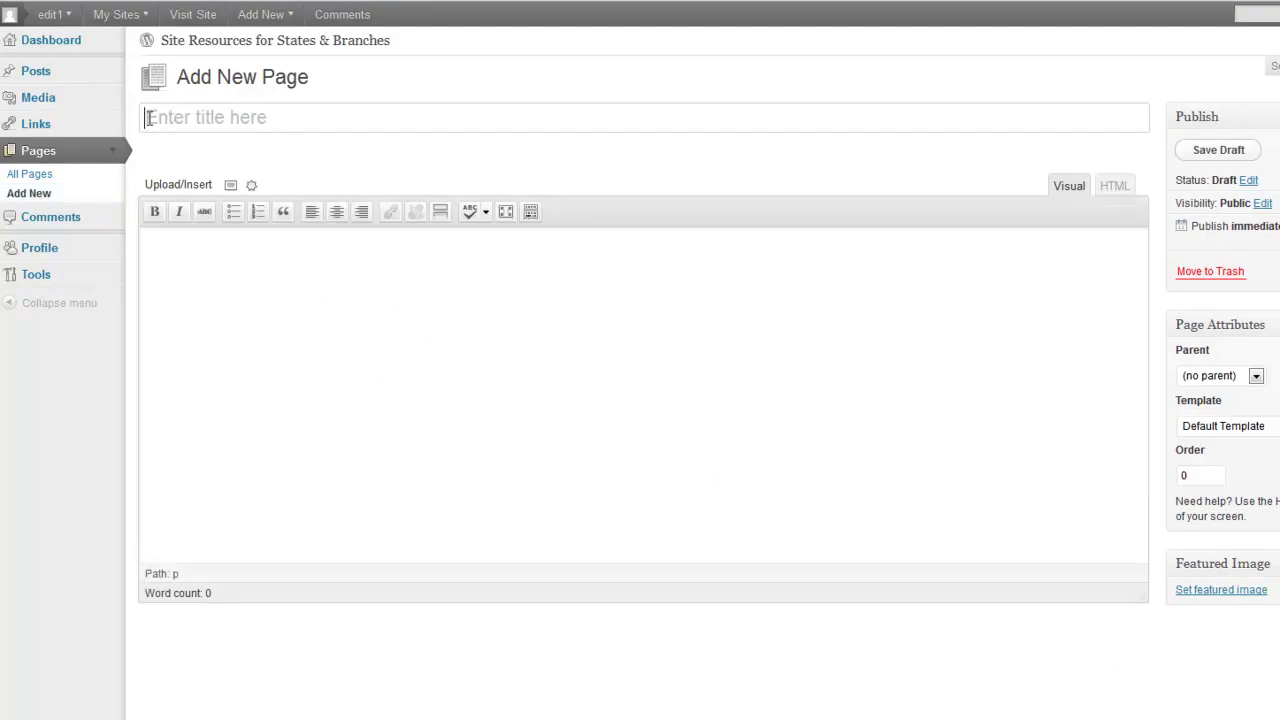
pyautogui.moveTo(146, 117); pyautogui.dragTo(295, 128)
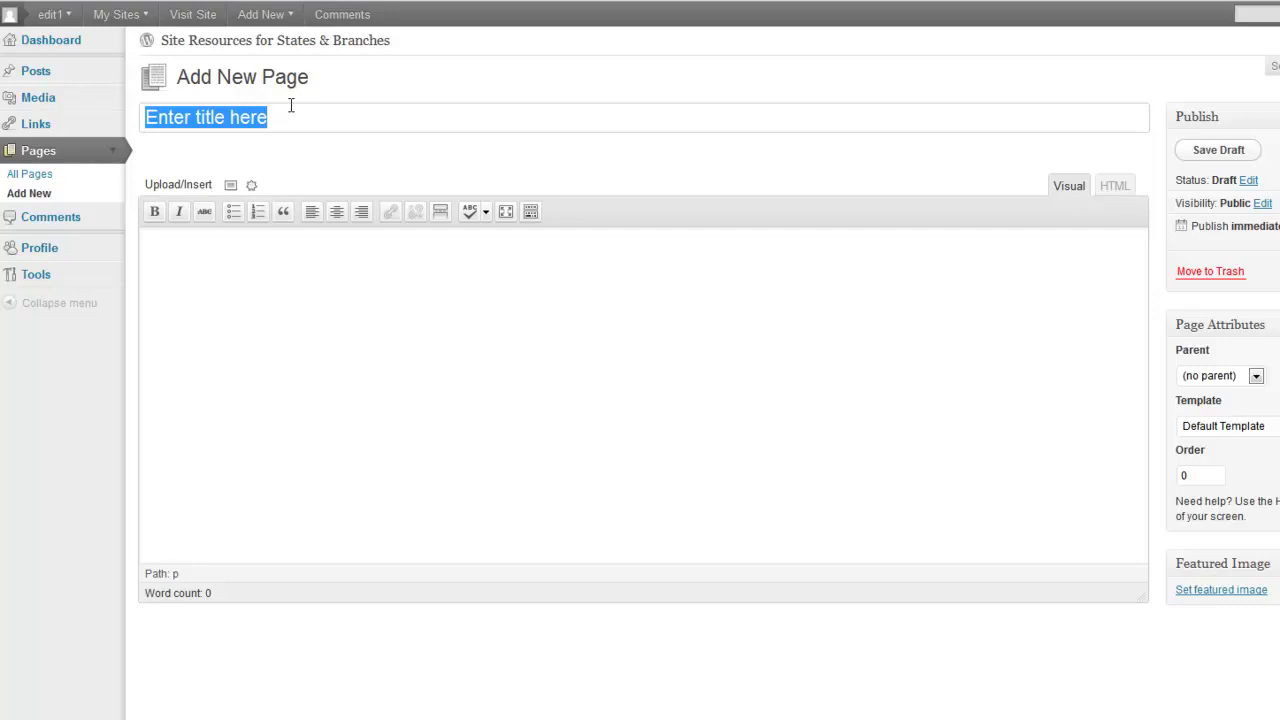
pyautogui.moveTo(268, 118); pyautogui.dragTo(122, 122)
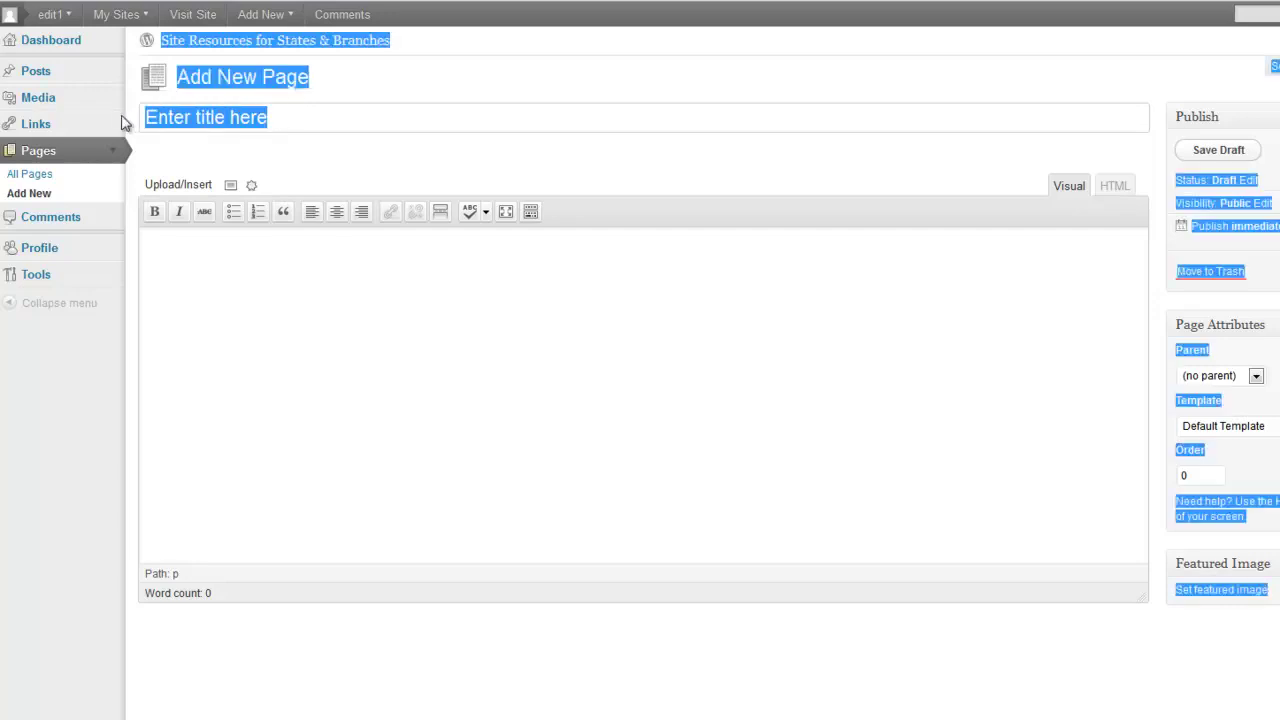
pyautogui.click(288, 121)
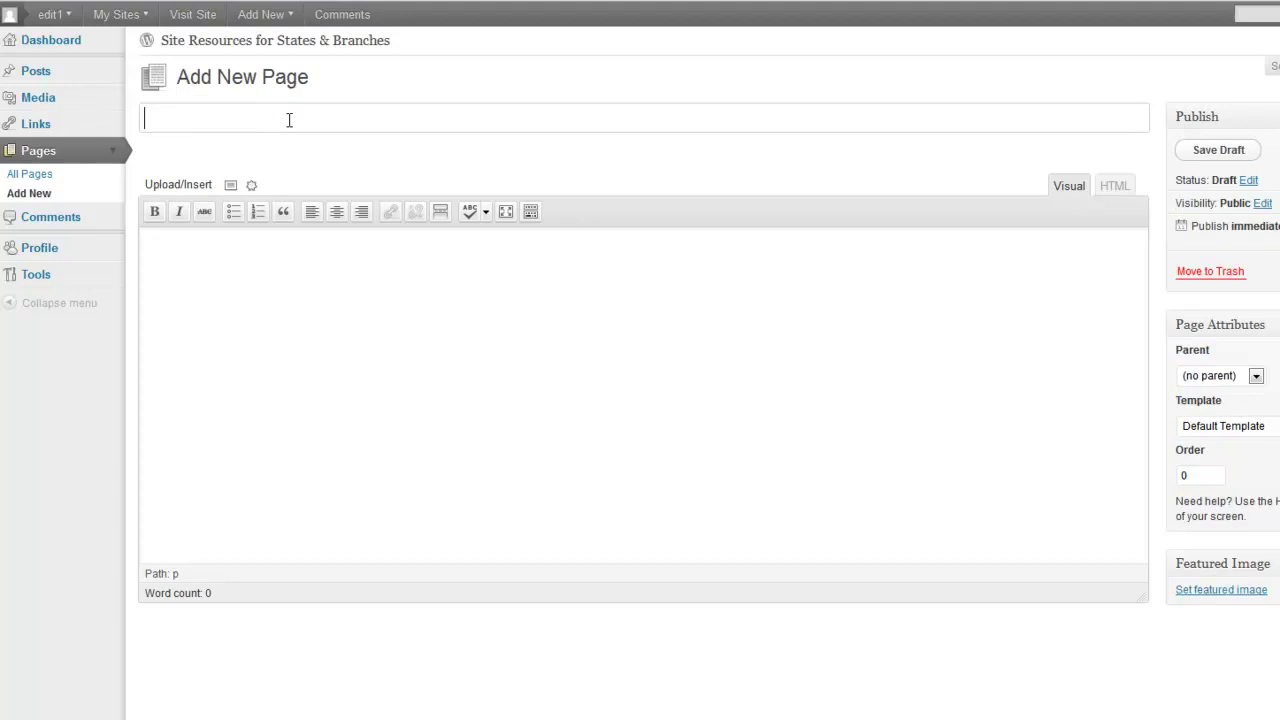
pyautogui.write('m')
pyautogui.press('BackSpace')
pyautogui.write('My new page')
pyautogui.click(268, 270)
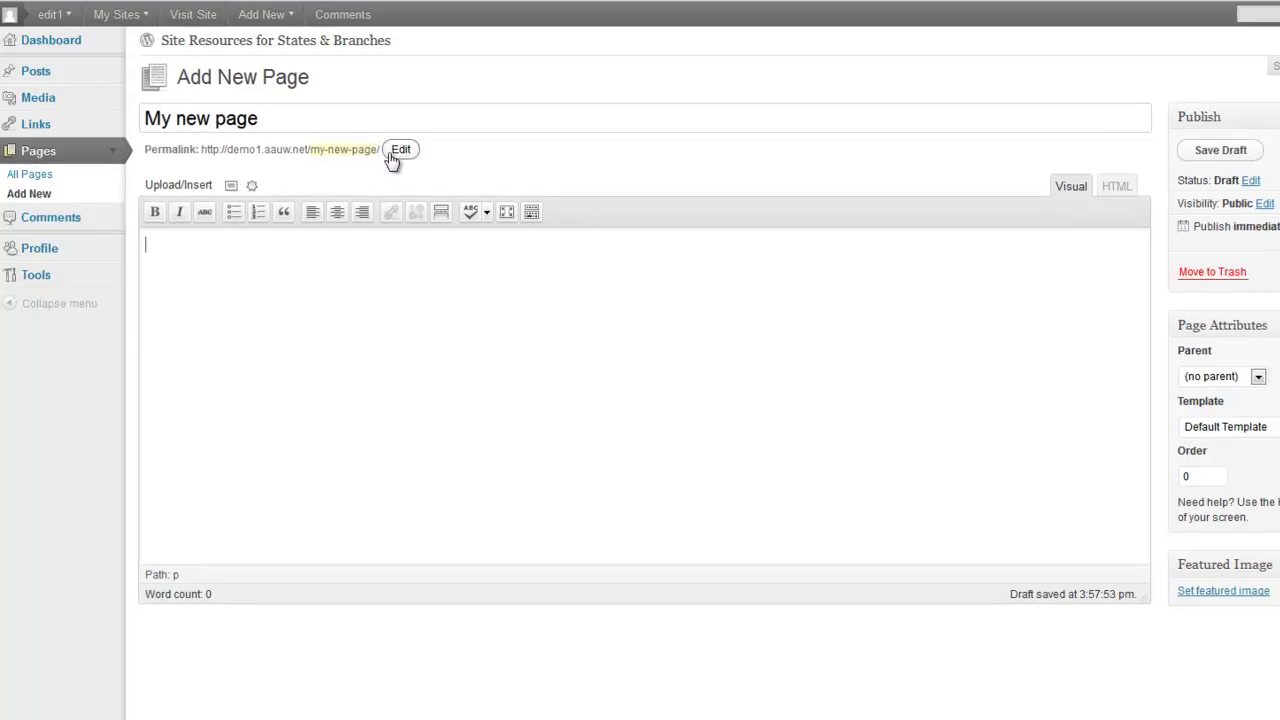
# Step: Extend the page title to 'My new page about Scholarships'
pyautogui.click(275, 121)
pyautogui.write('a')
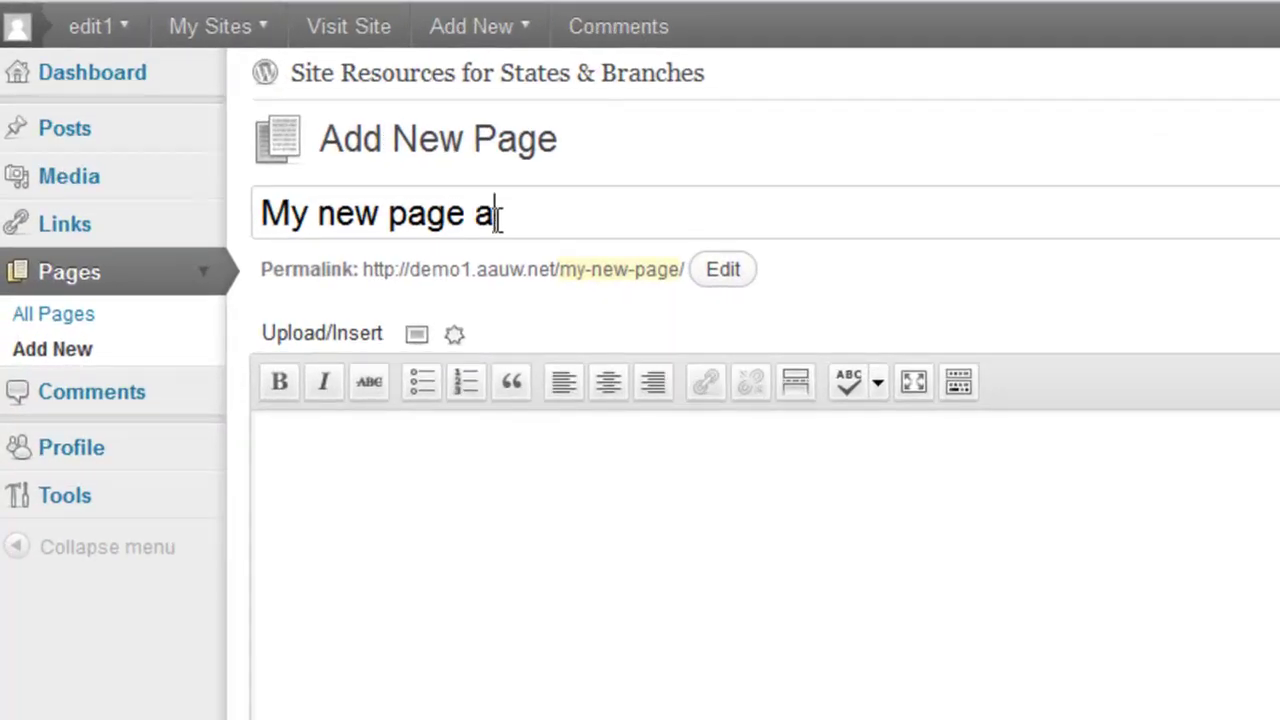
pyautogui.write('bout Schop')
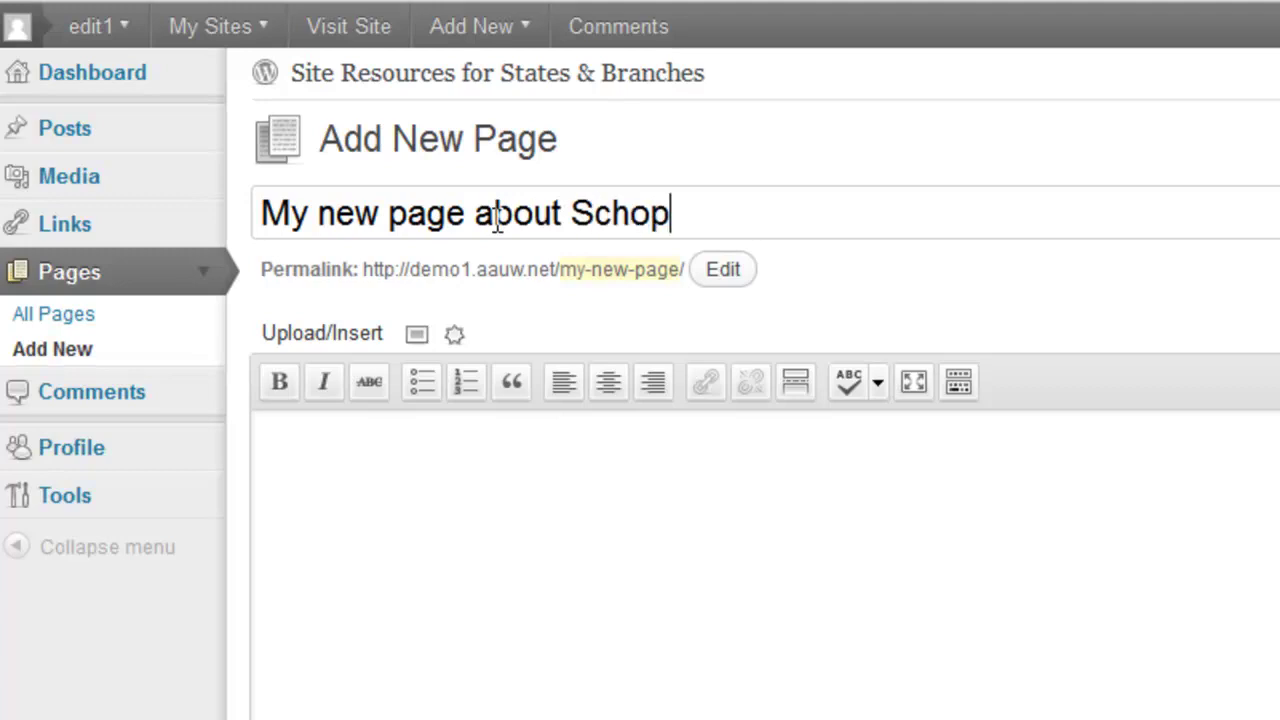
pyautogui.press('BackSpace')
pyautogui.write('larships')
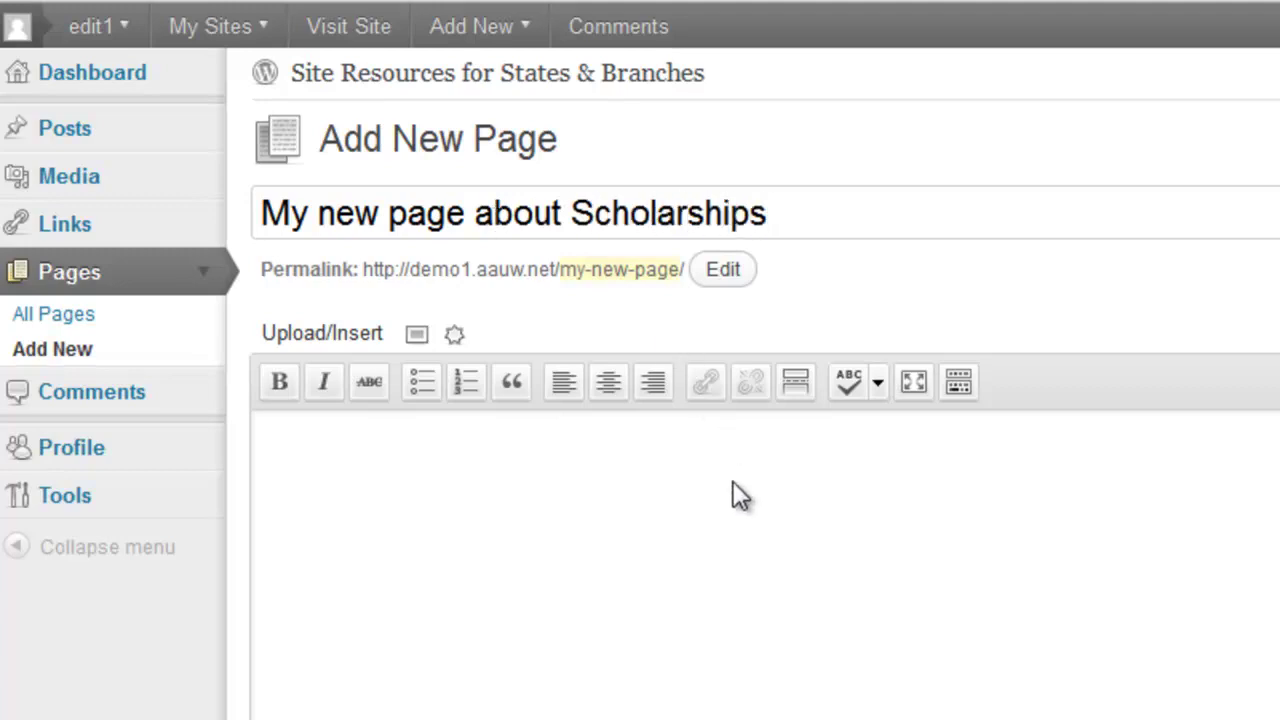
# Step: Trim the page's permalink slug down to scholarships, then clear the slug field
pyautogui.click(721, 270)
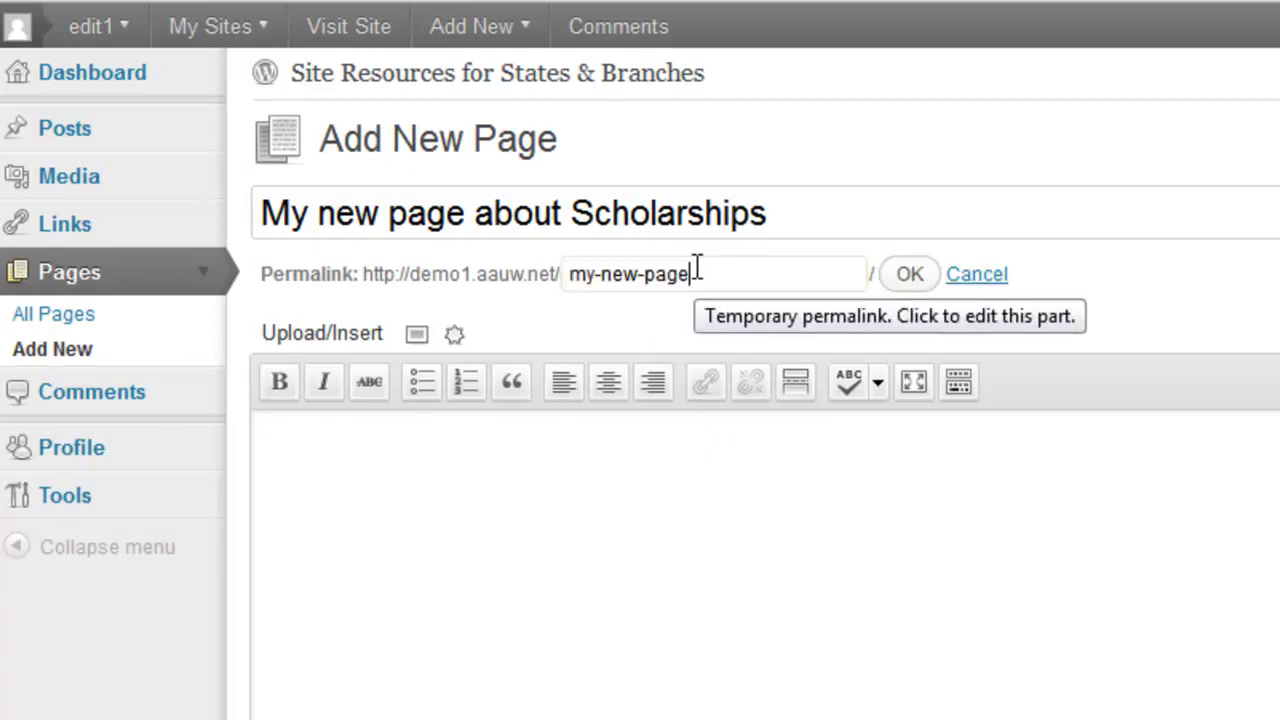
pyautogui.write('-about')
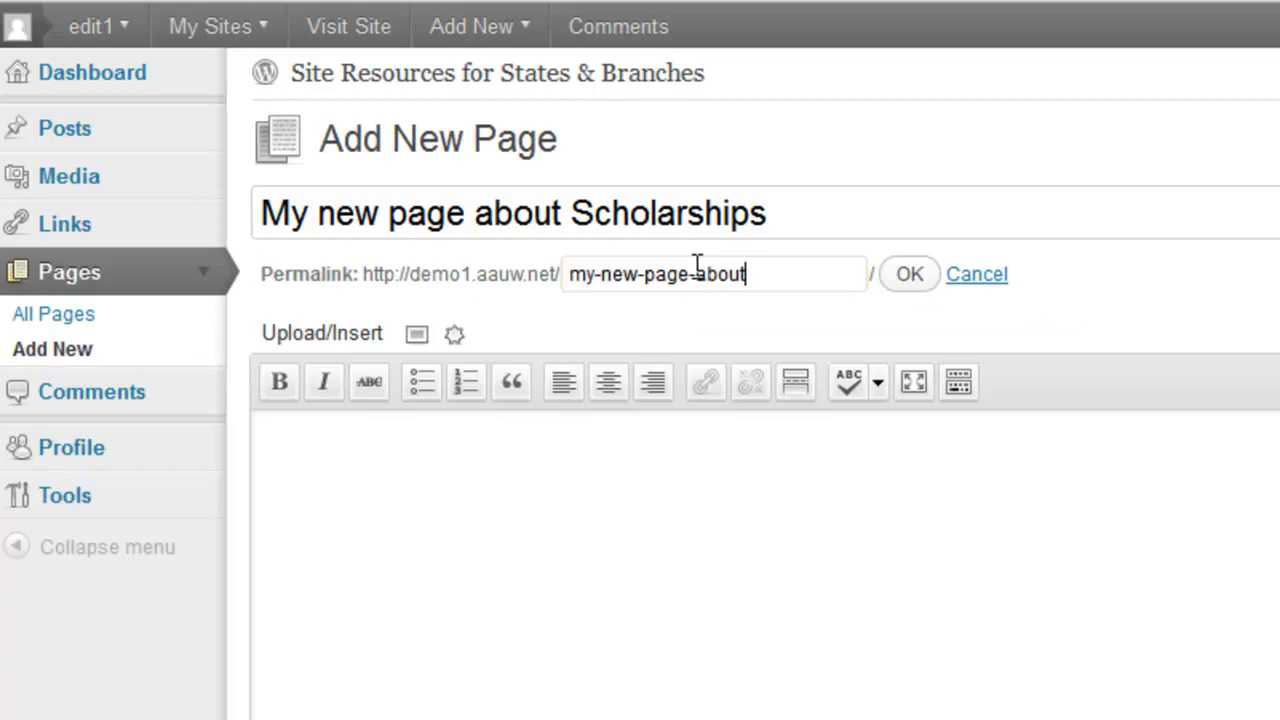
pyautogui.write('-scholar')
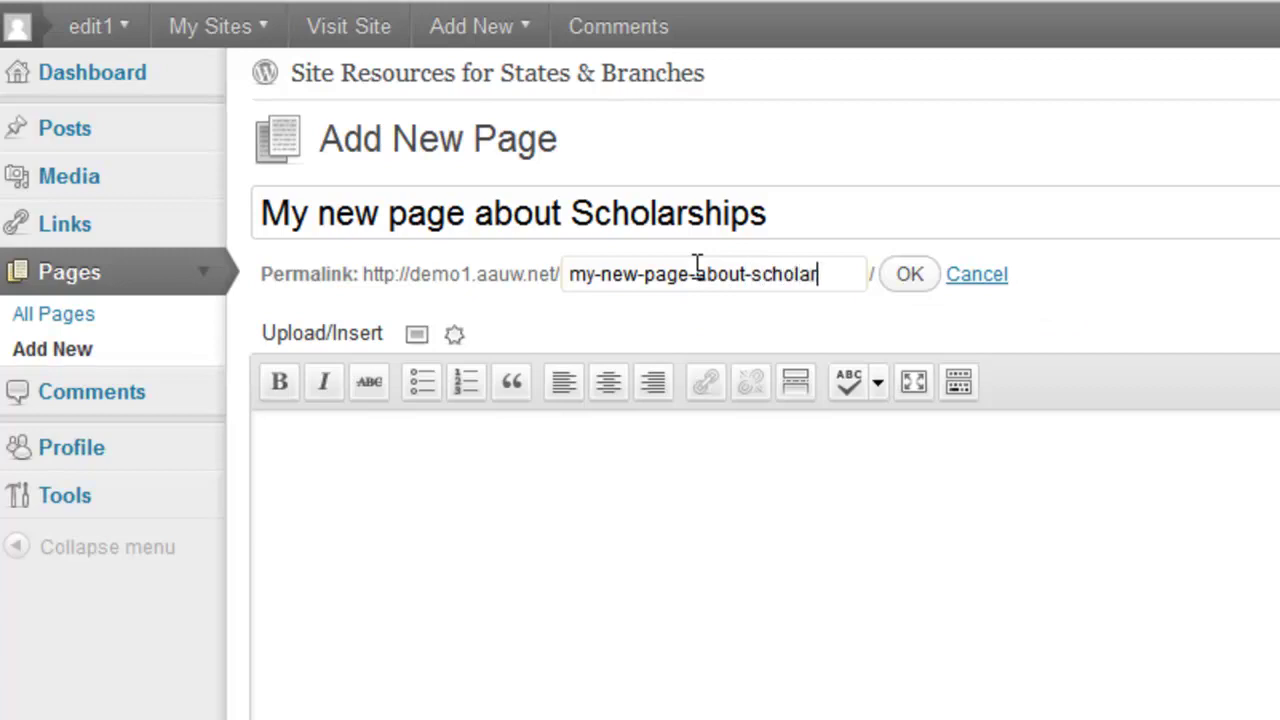
pyautogui.write('ships')
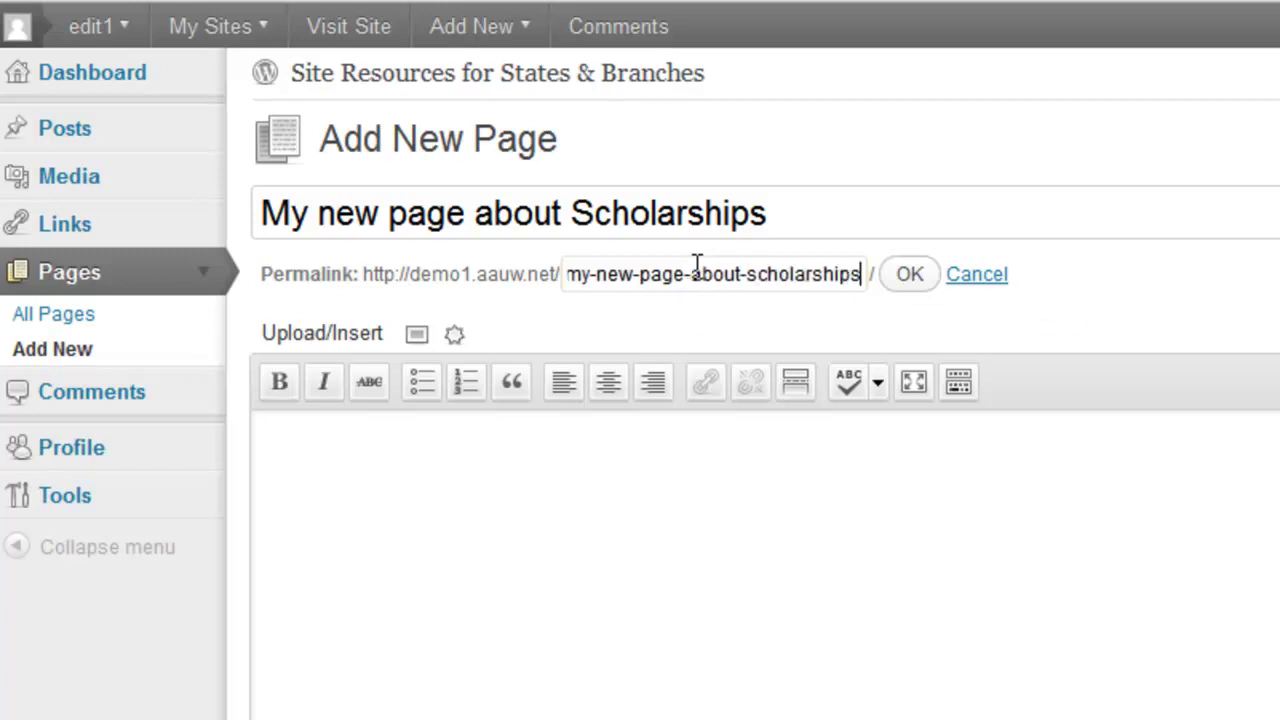
pyautogui.click(910, 276)
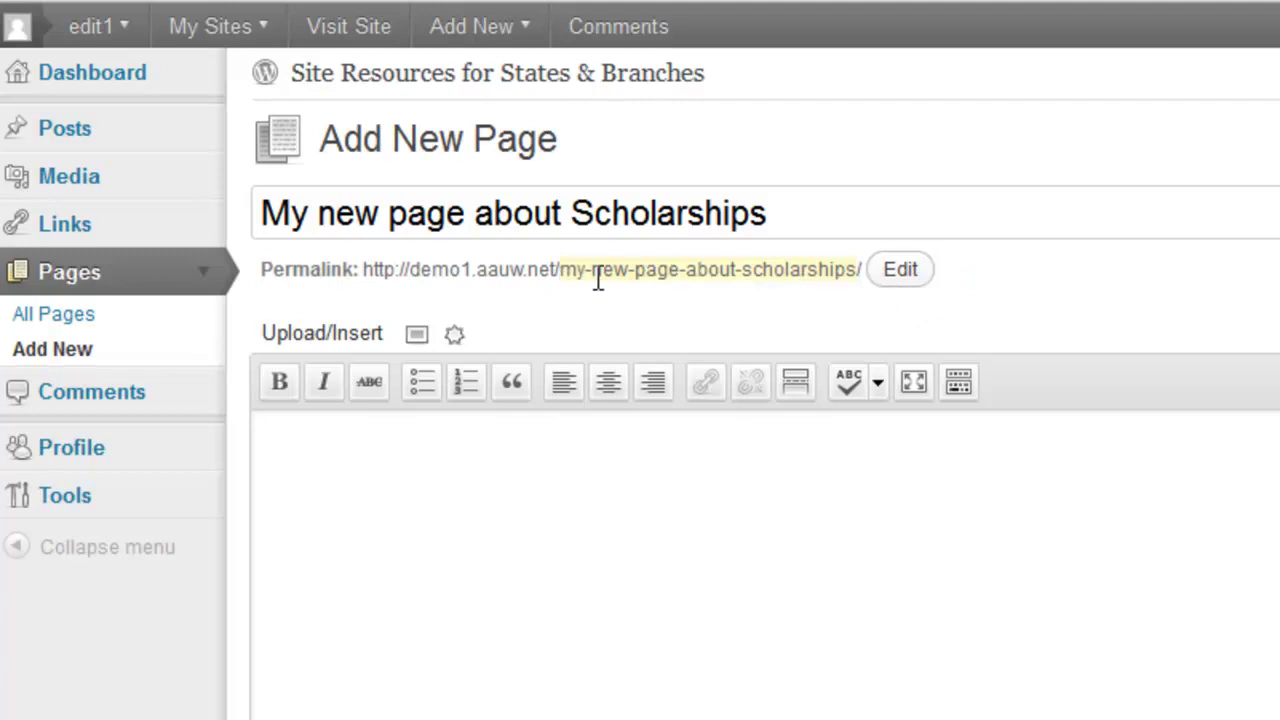
pyautogui.click(906, 272)
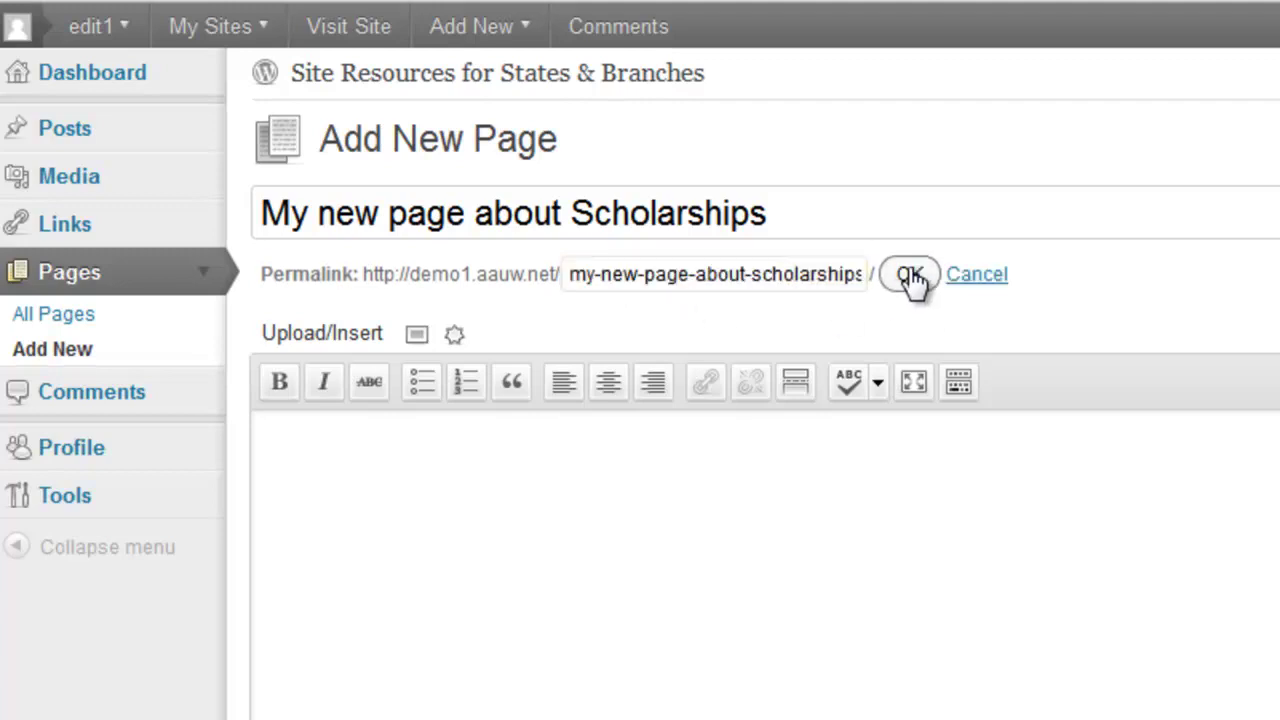
pyautogui.click(751, 276)
pyautogui.hotkey('shift', 'Home')
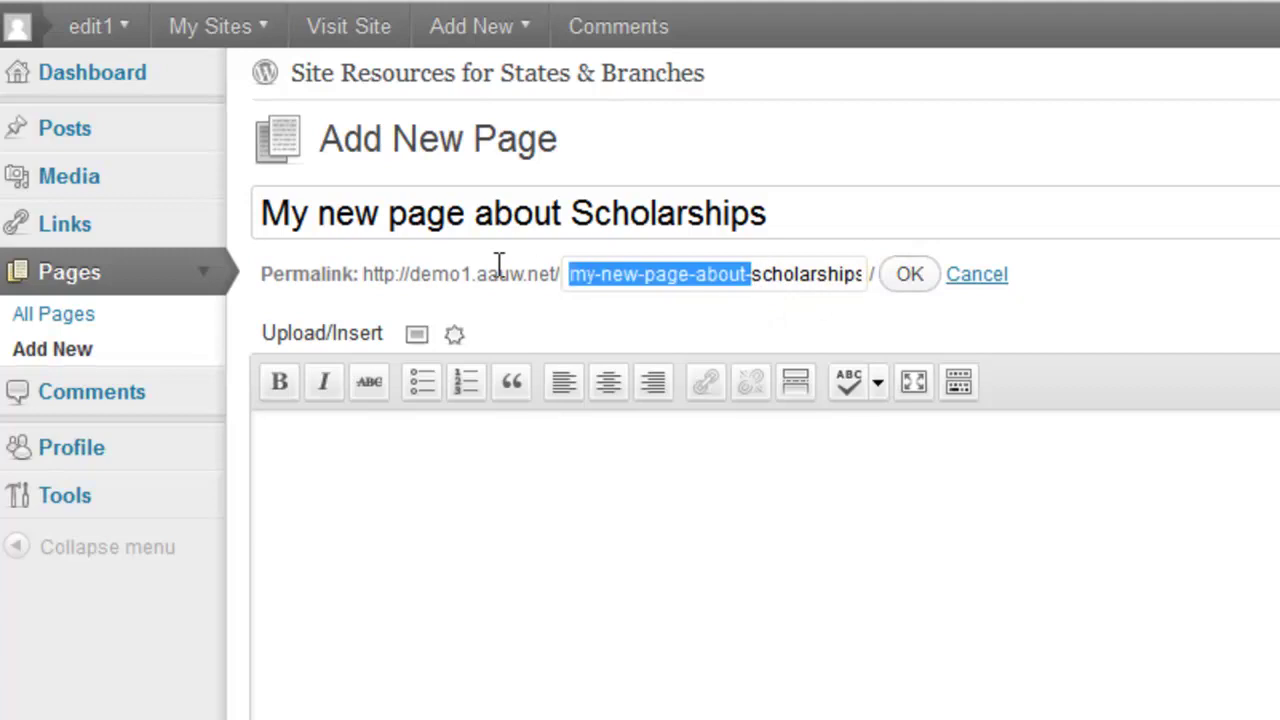
pyautogui.press('BackSpace')
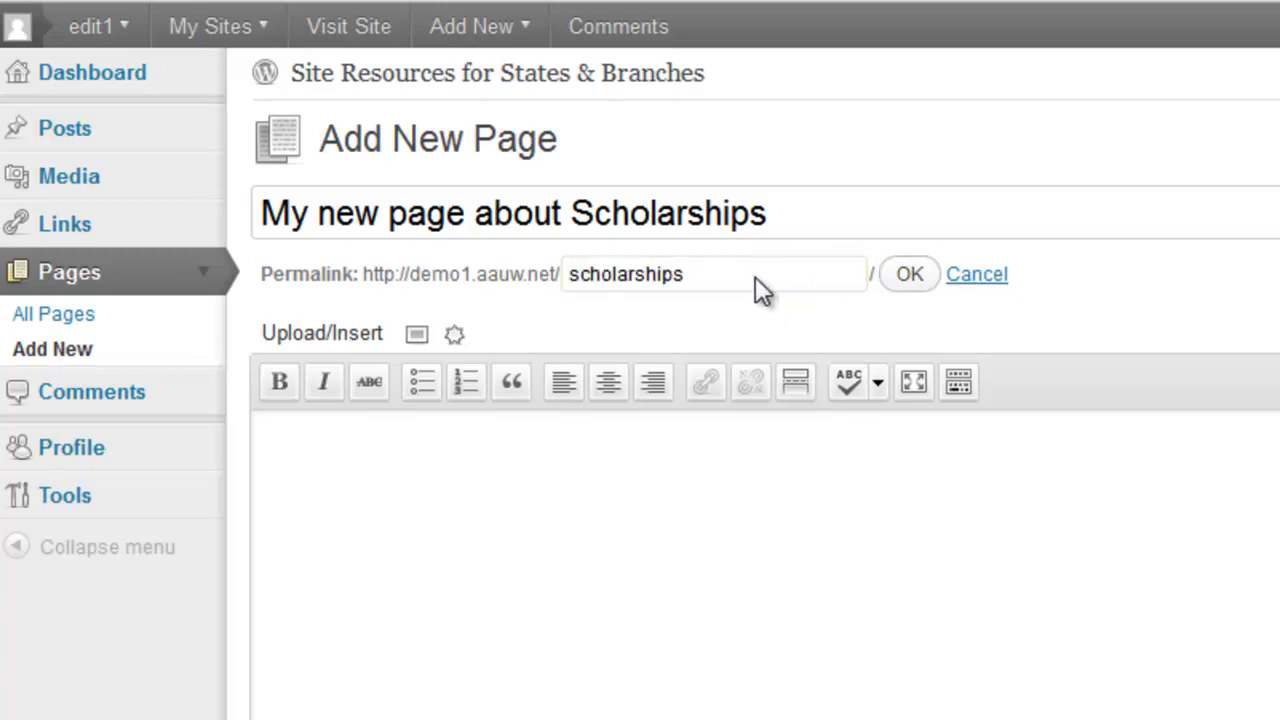
pyautogui.click(897, 272)
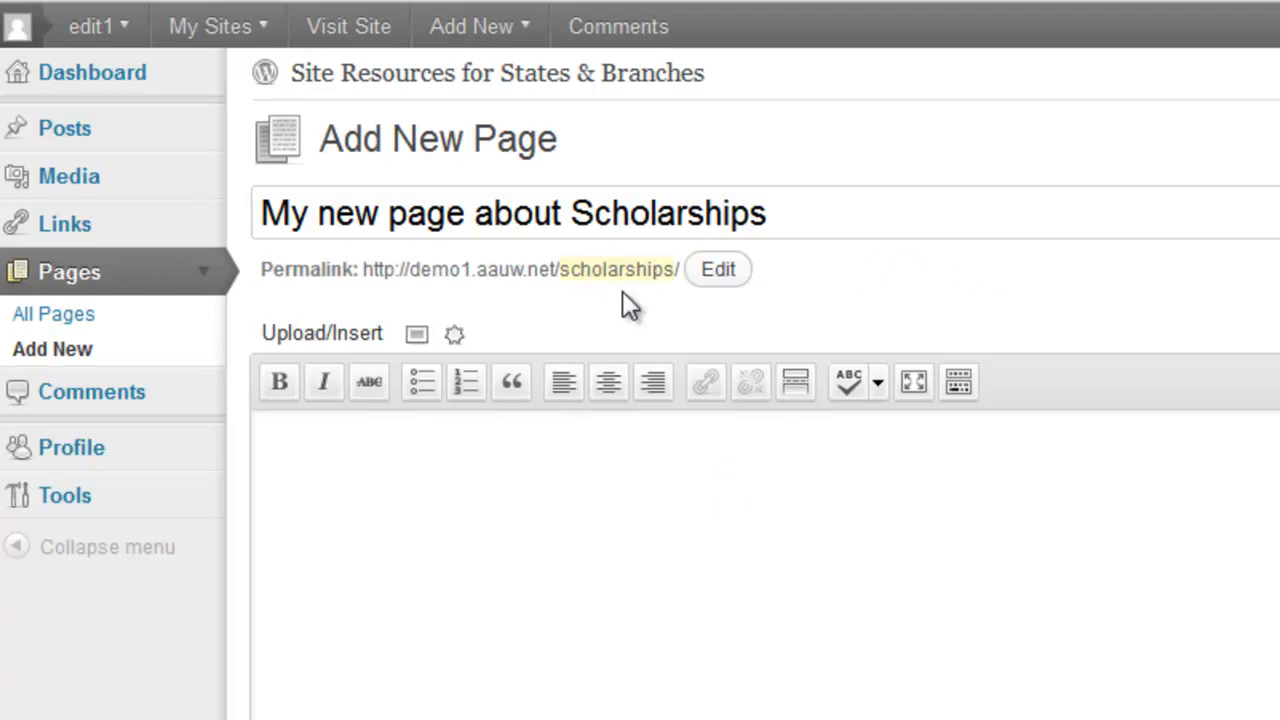
pyautogui.click(740, 272)
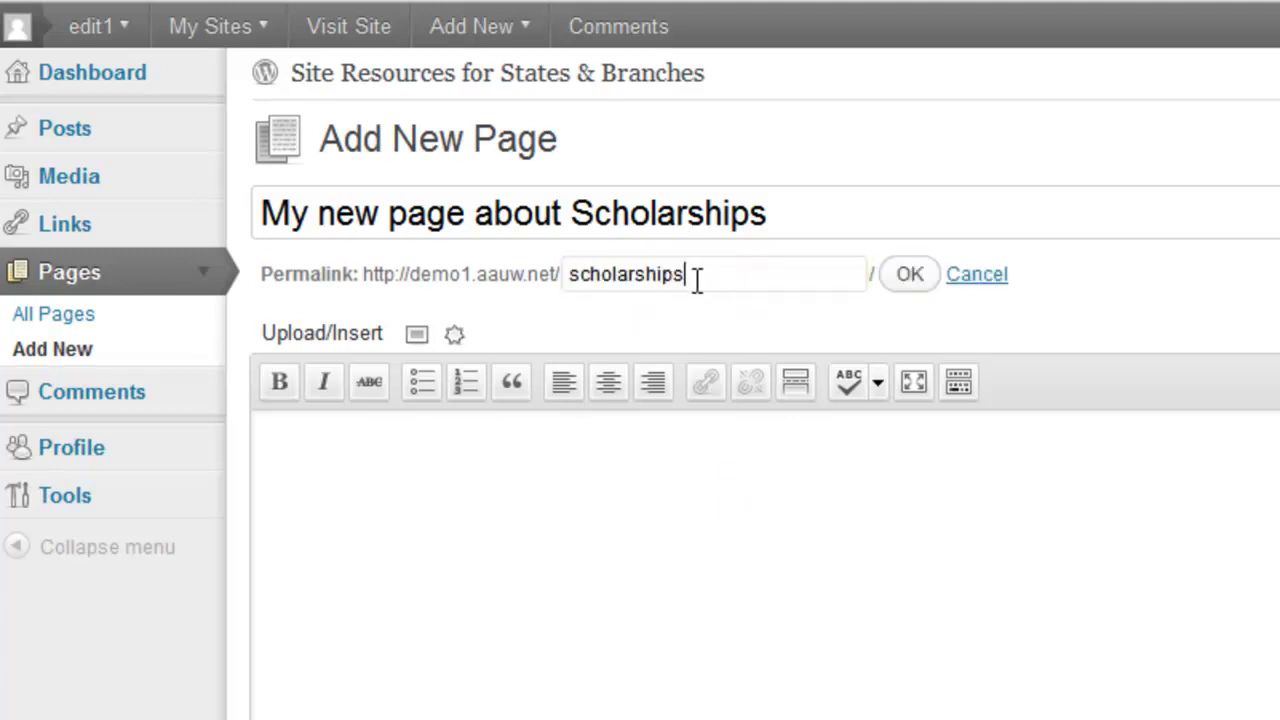
pyautogui.moveTo(694, 278); pyautogui.dragTo(551, 277)
pyautogui.press('BackSpace')
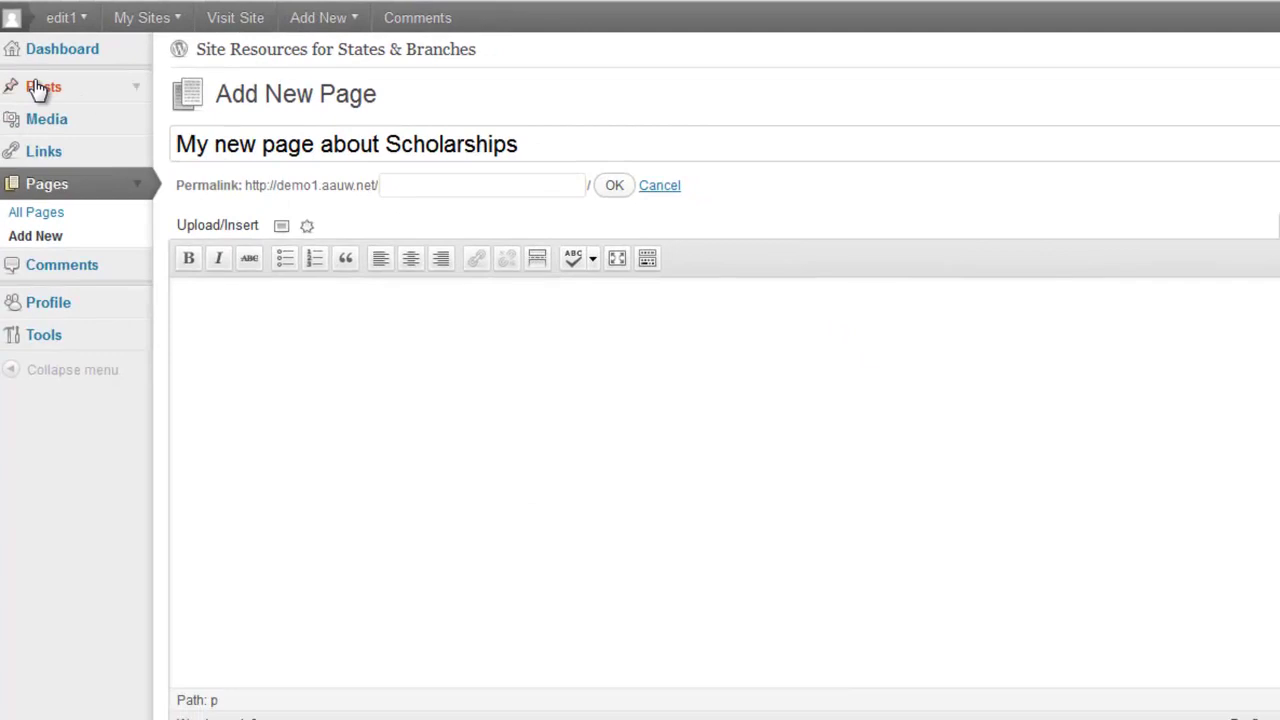
# Step: Create a new post titled 'My new post' whose permalink shows 2011/07/11/my-new-post
pyautogui.click(40, 88)
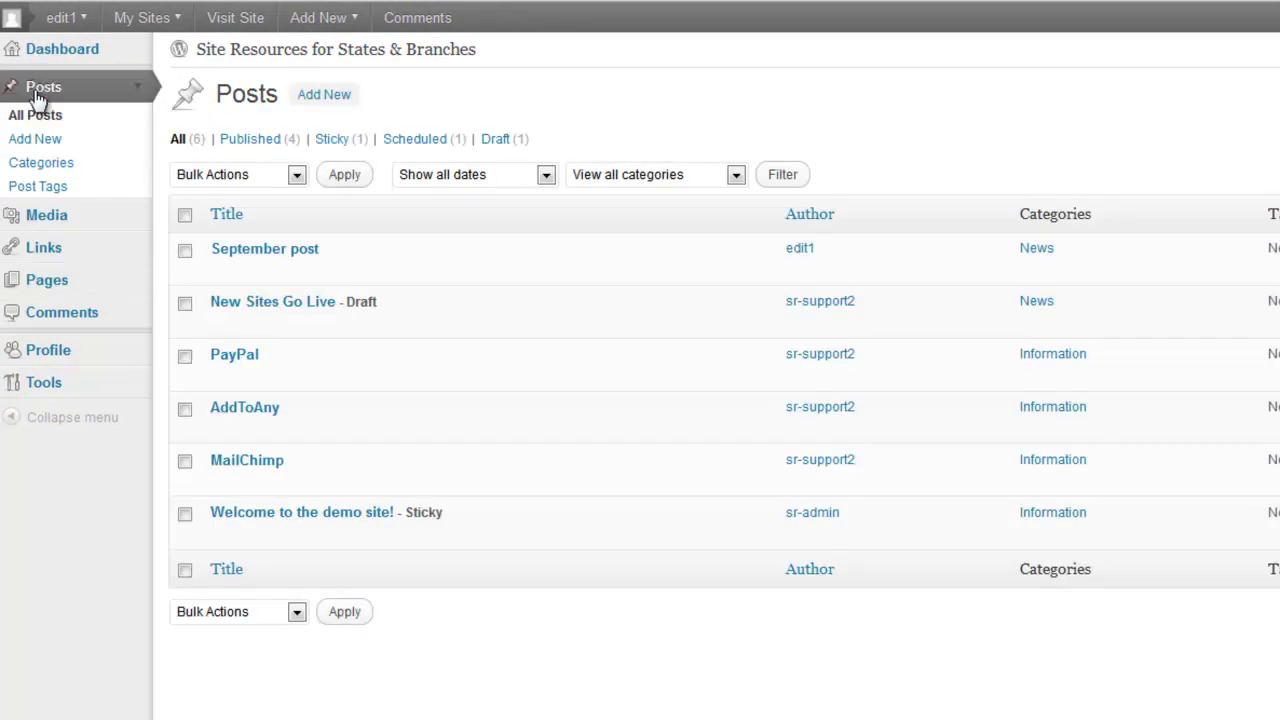
pyautogui.click(35, 138)
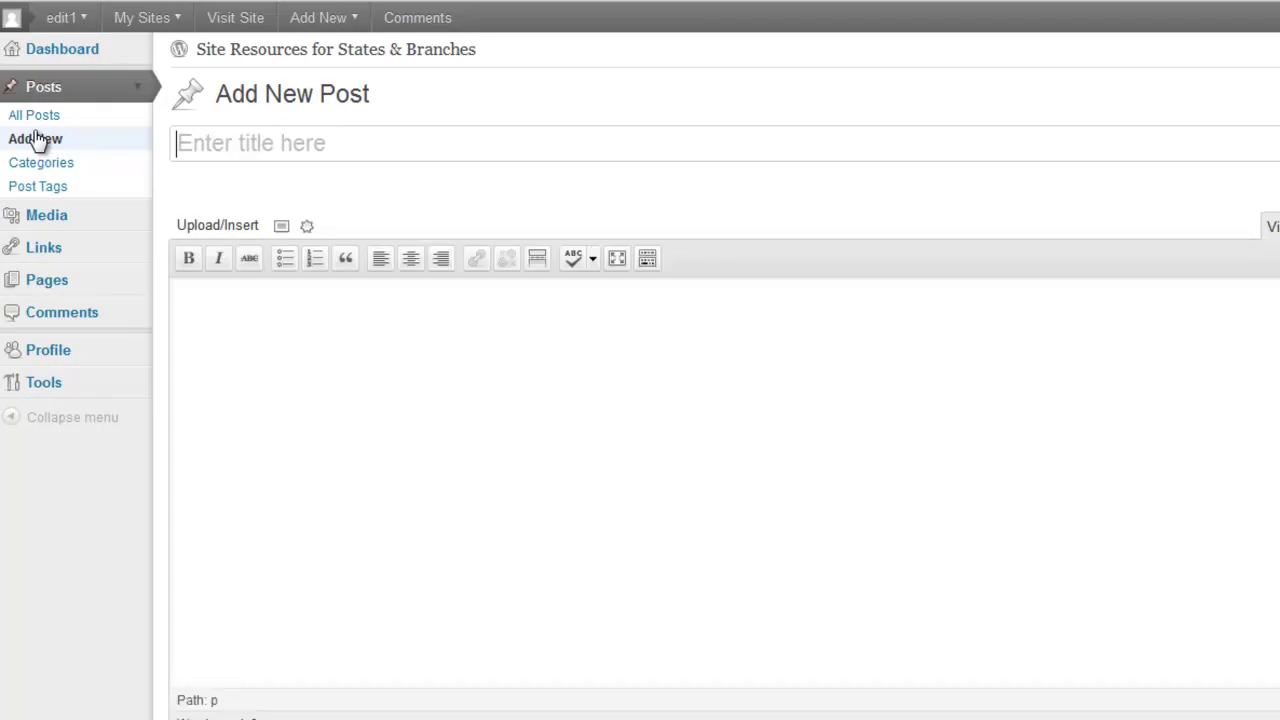
pyautogui.write('My')
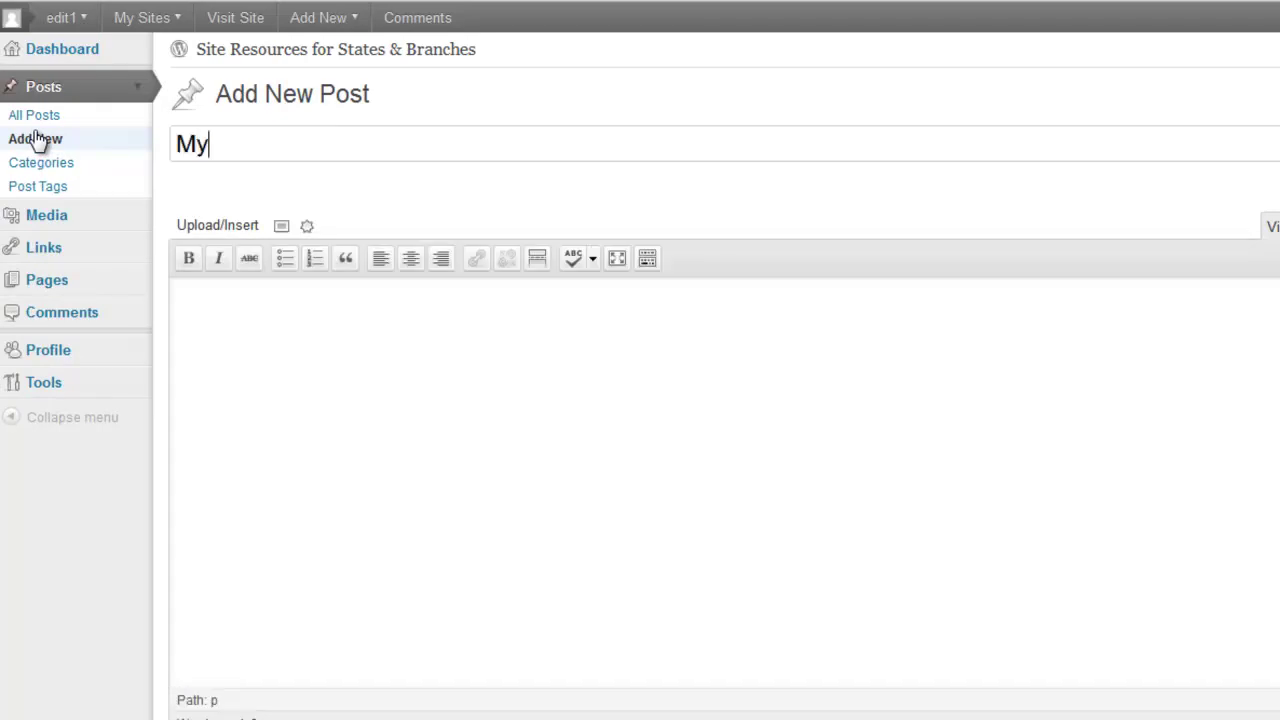
pyautogui.write(' new post')
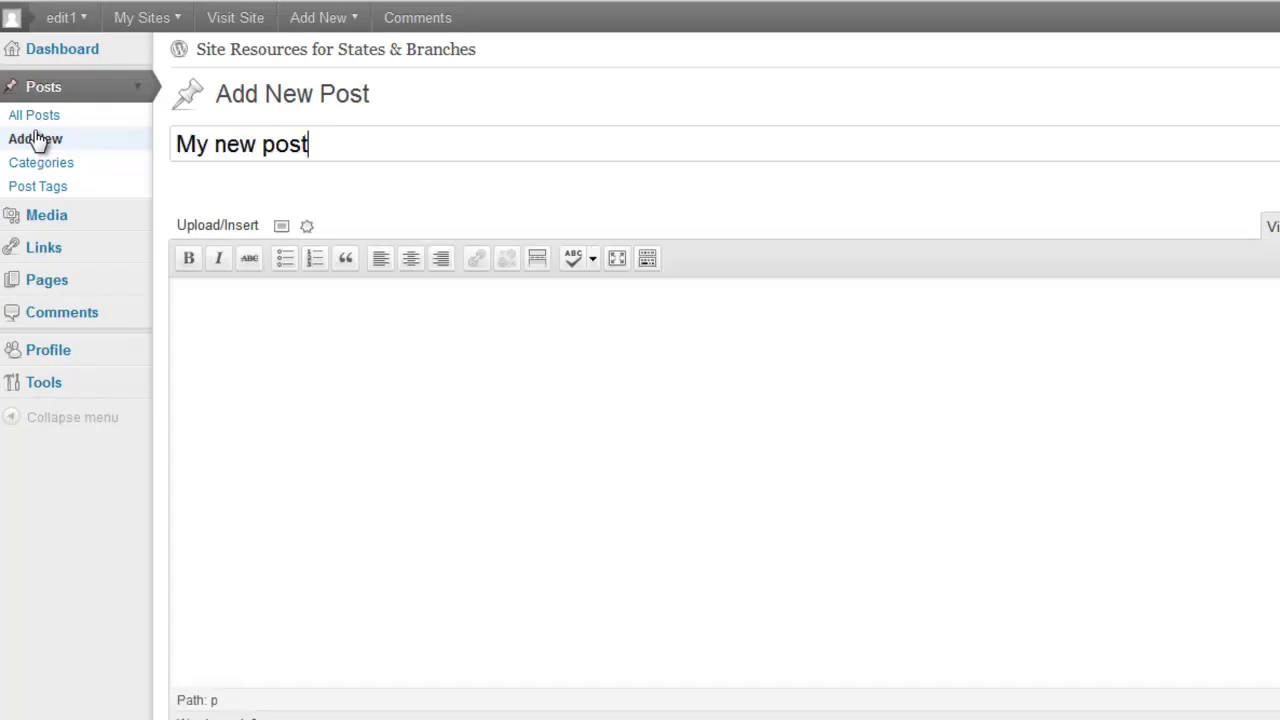
pyautogui.click(364, 424)
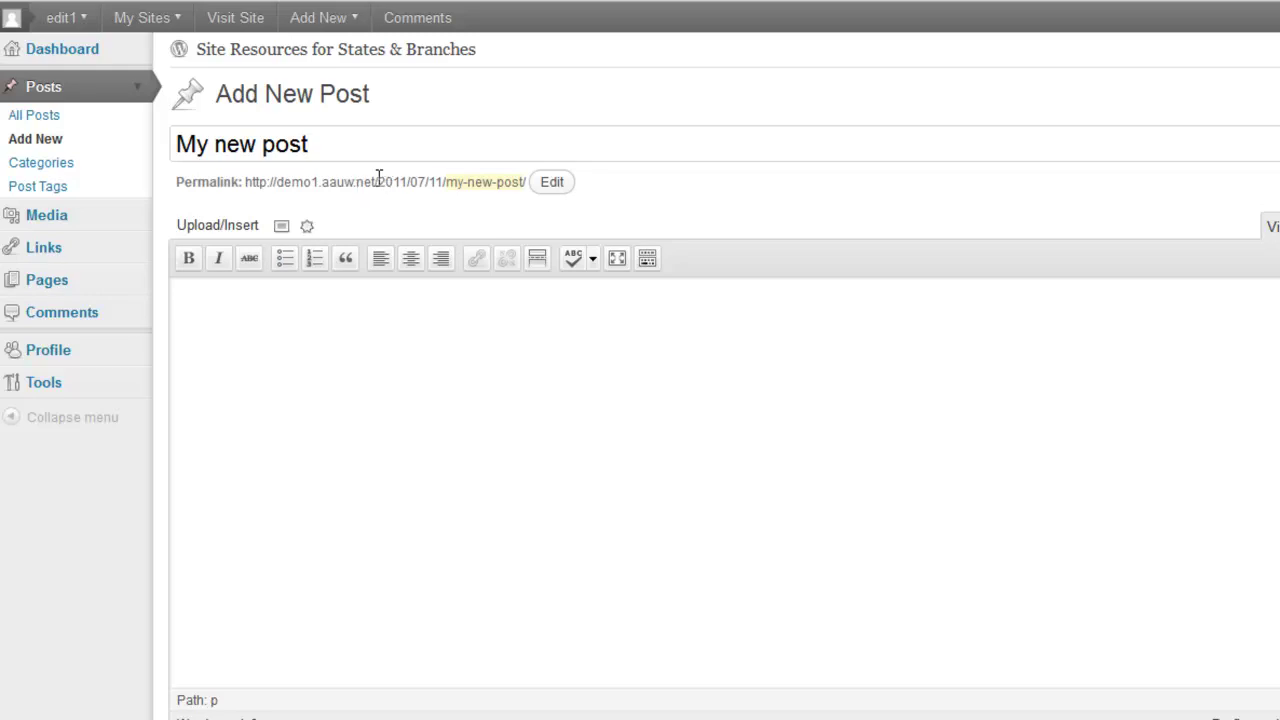
pyautogui.moveTo(379, 177); pyautogui.dragTo(448, 182)
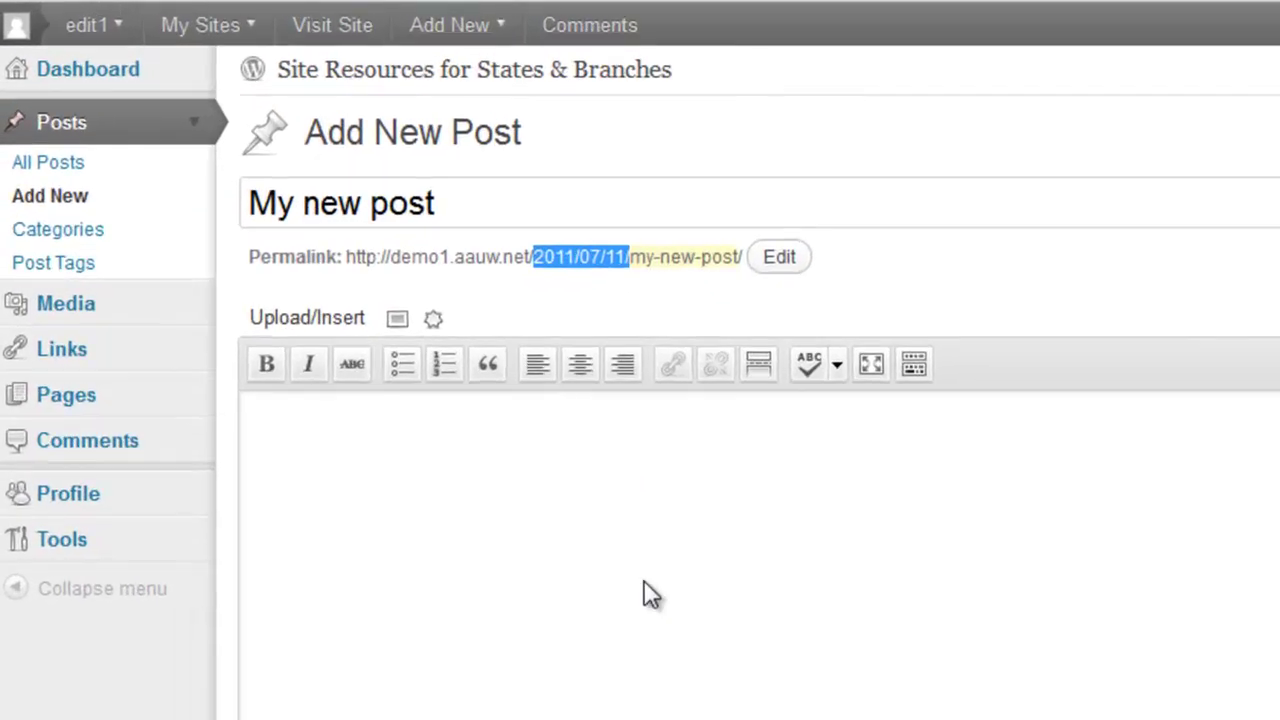
pyautogui.click(650, 595)
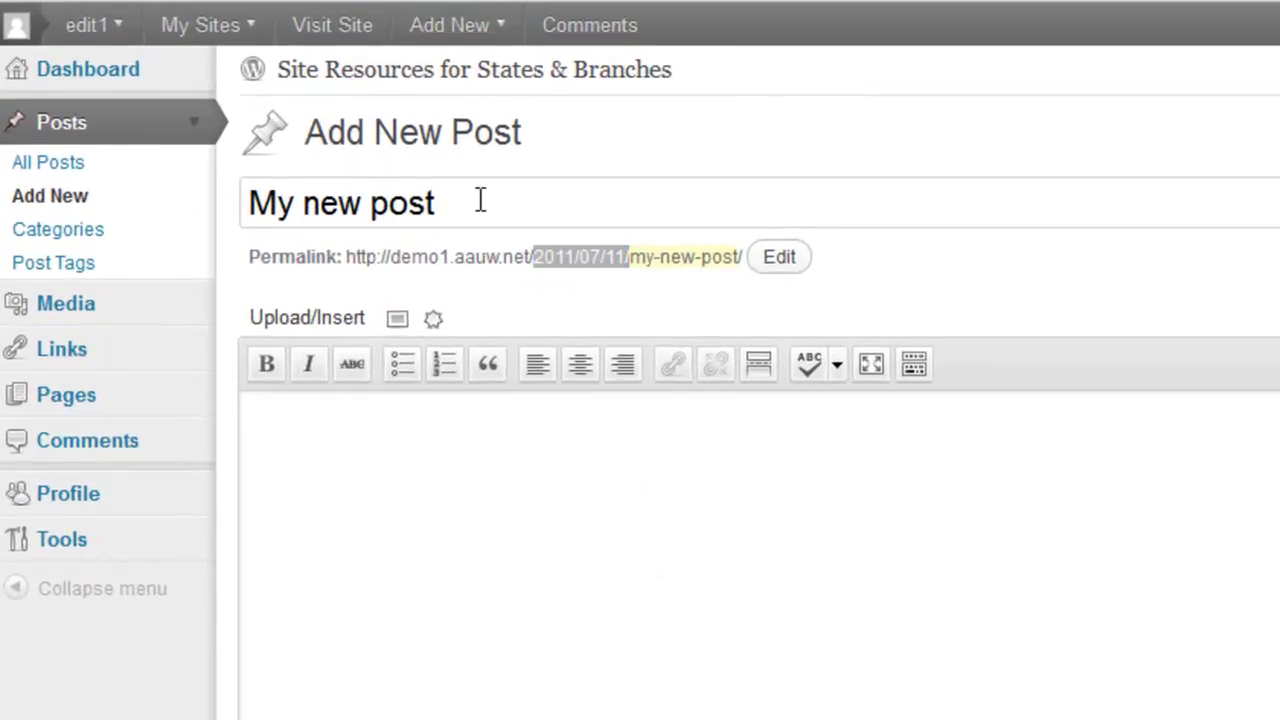
pyautogui.moveTo(480, 200); pyautogui.dragTo(134, 166)
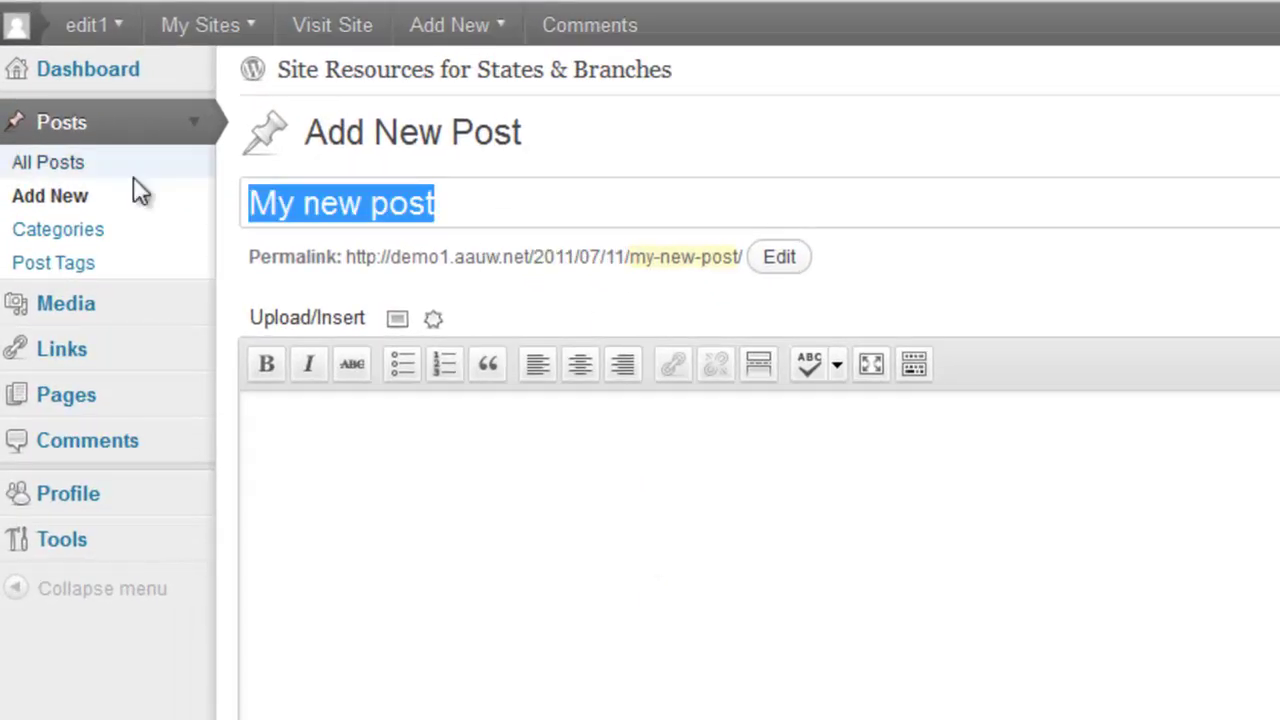